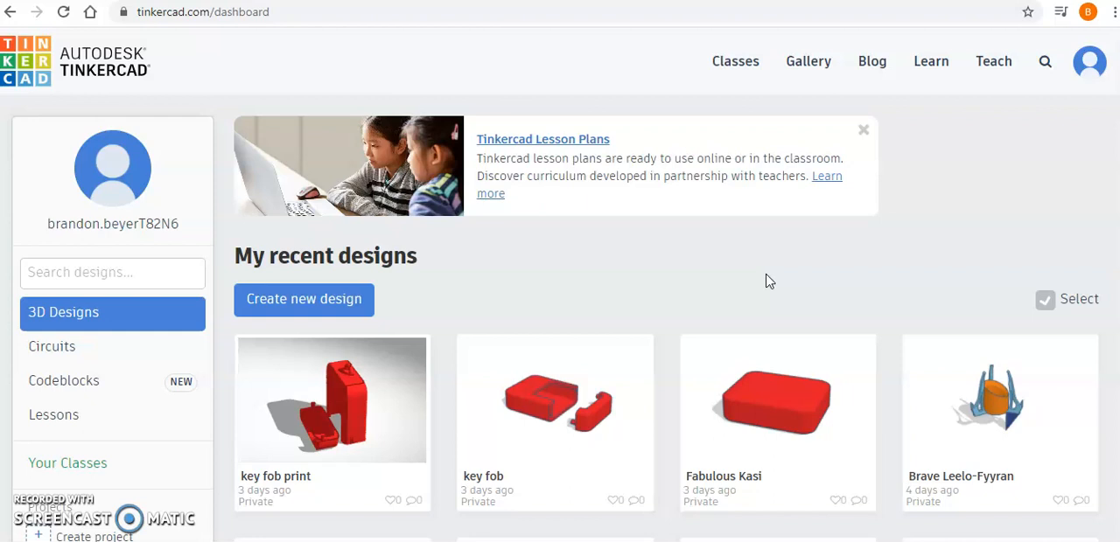
Step: Open the "new Emitter" design from the recent designs for editing
scroll(682, 292, down, 3)
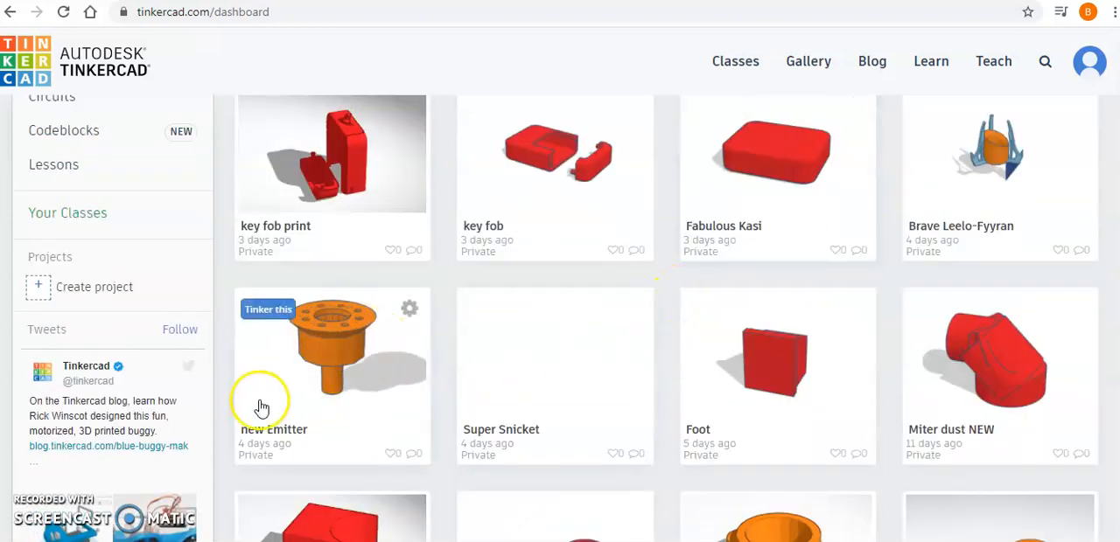
click(375, 379)
click(945, 252)
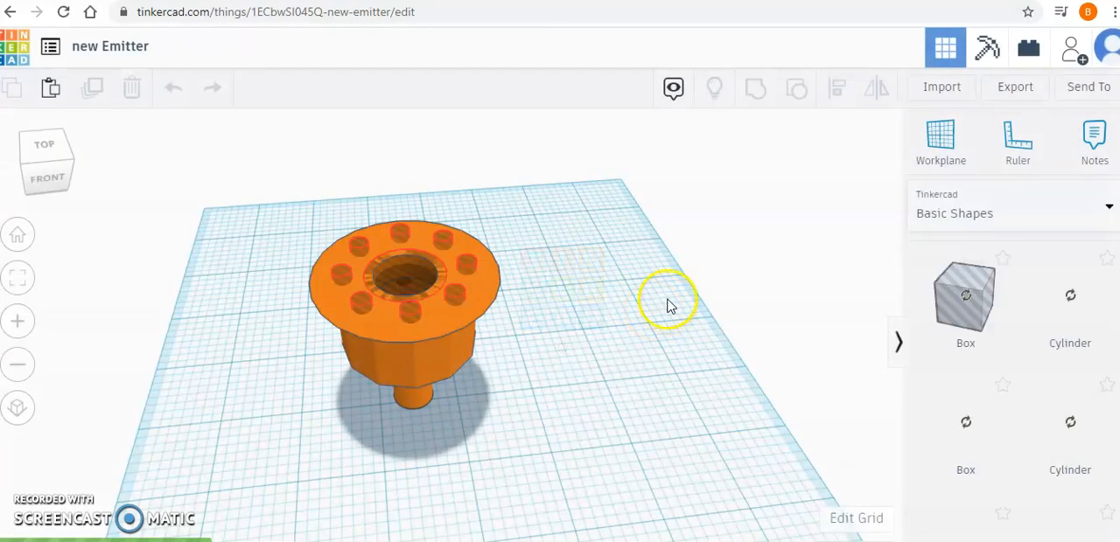
Step: Export everything in the emitter design as an STL file for 3D printing
right_drag(595, 380, 644, 386)
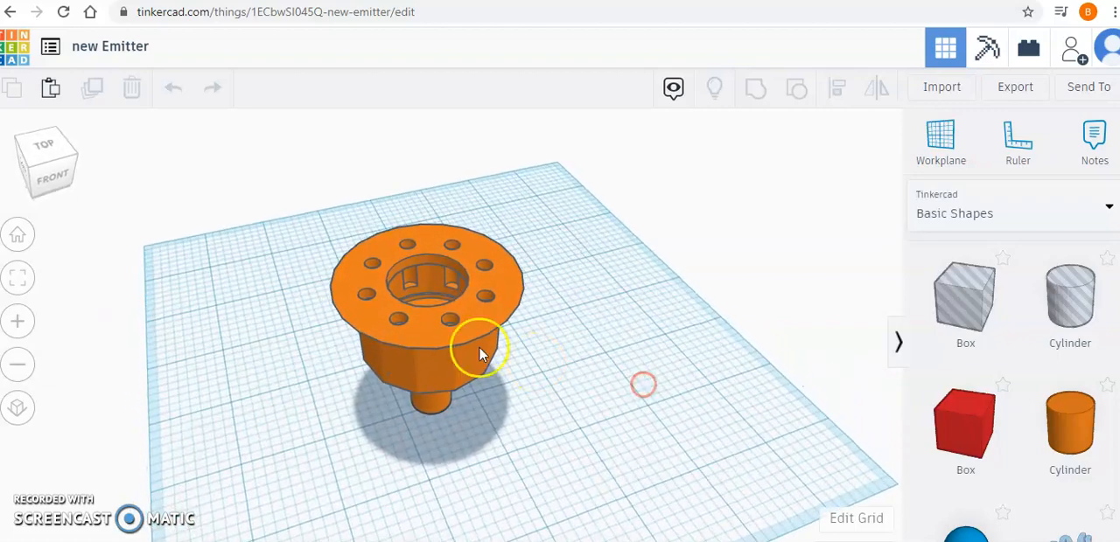
click(1018, 88)
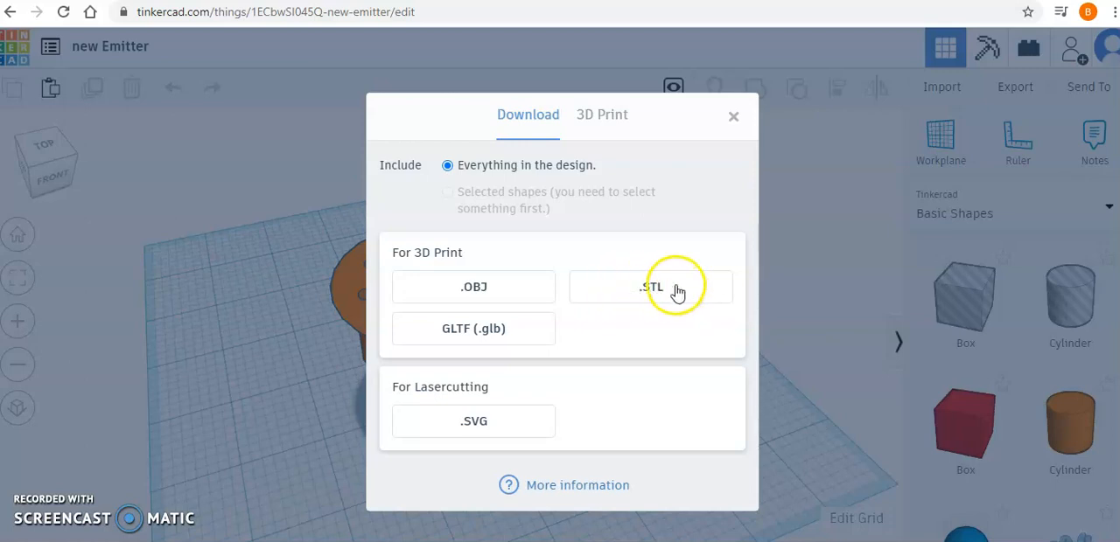
click(678, 291)
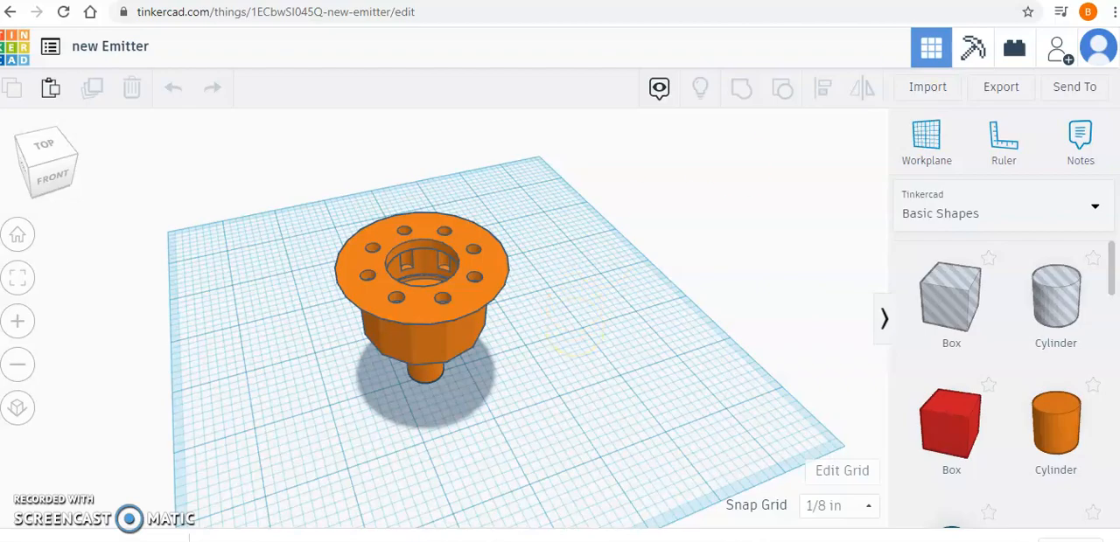
Step: Switch to FlashPrint from the desktop and dismiss its user group advertisement
click(1037, 2)
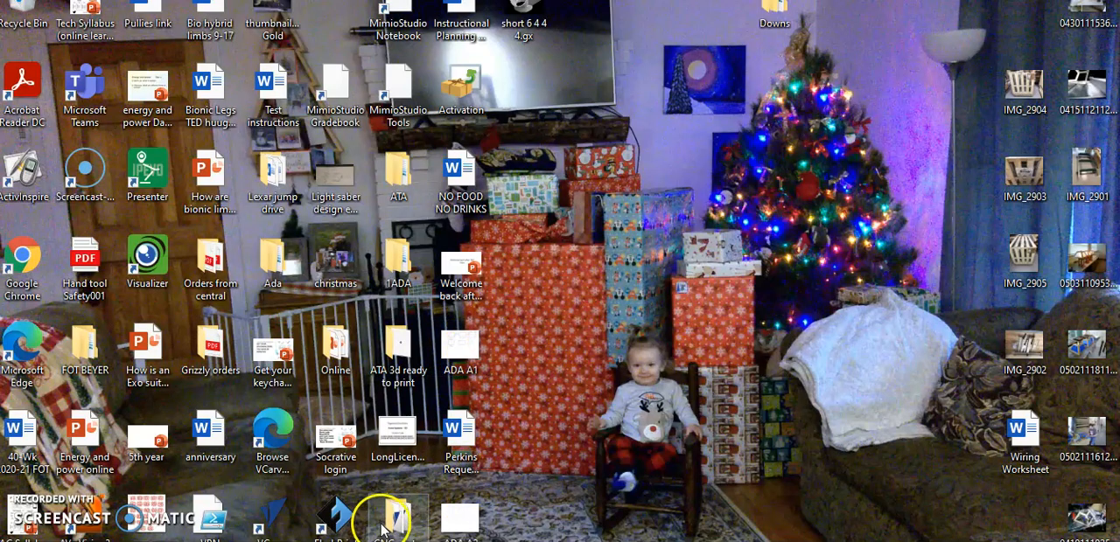
double_click(339, 517)
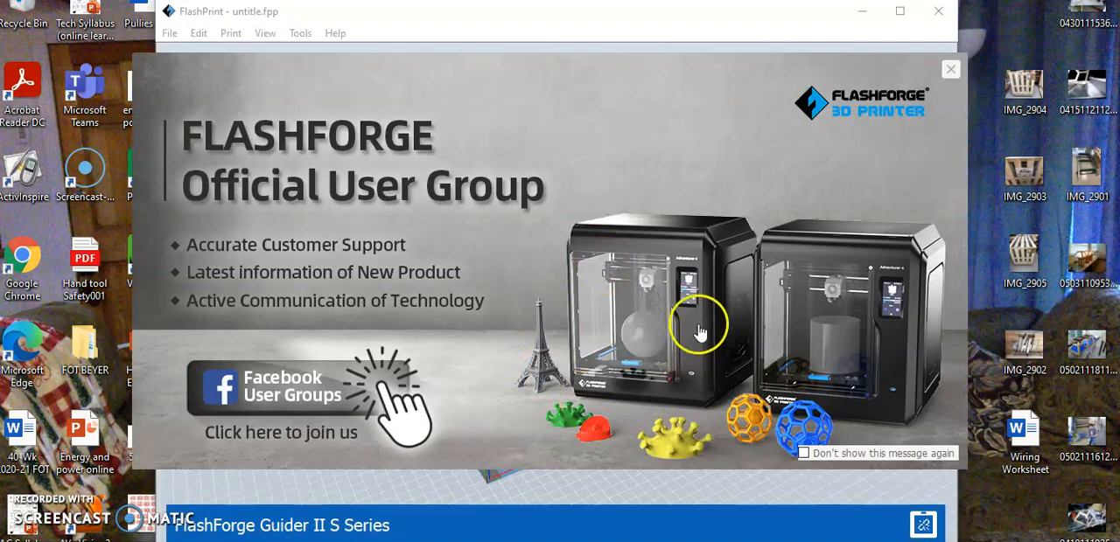
click(950, 69)
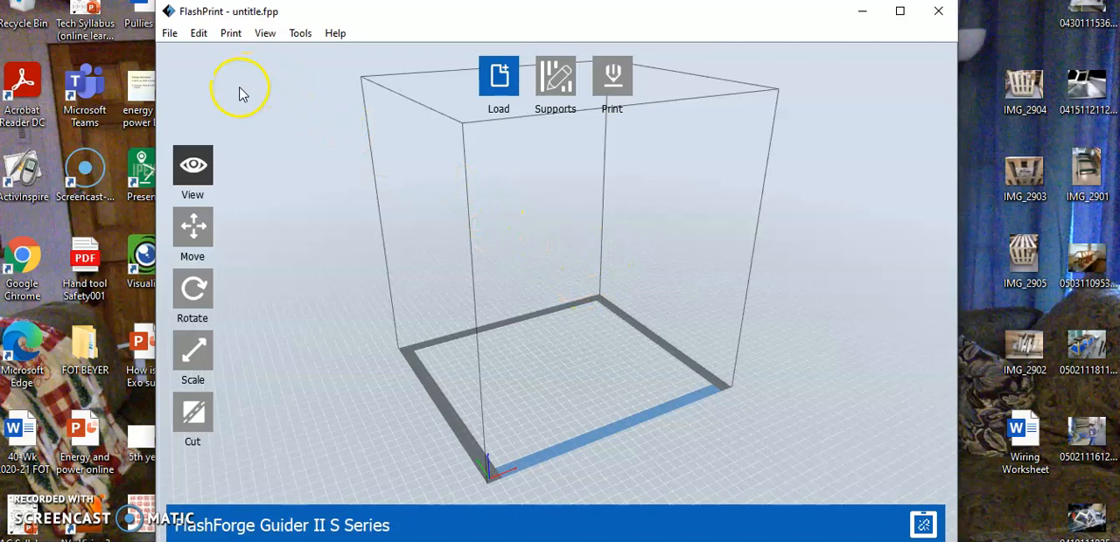
Step: Set the printer's machine type to FlashForge Creator 3
click(231, 34)
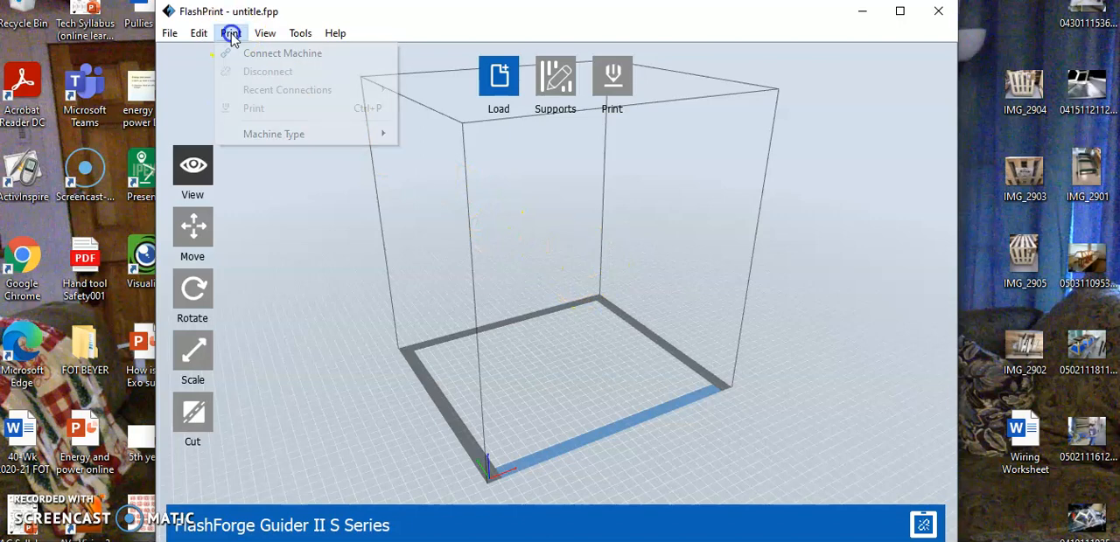
click(272, 136)
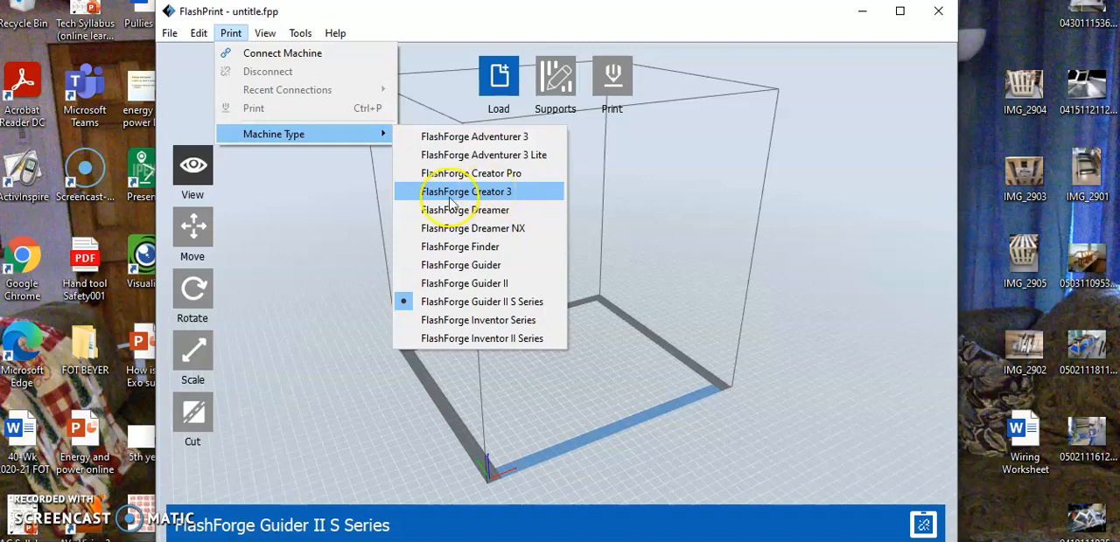
click(490, 199)
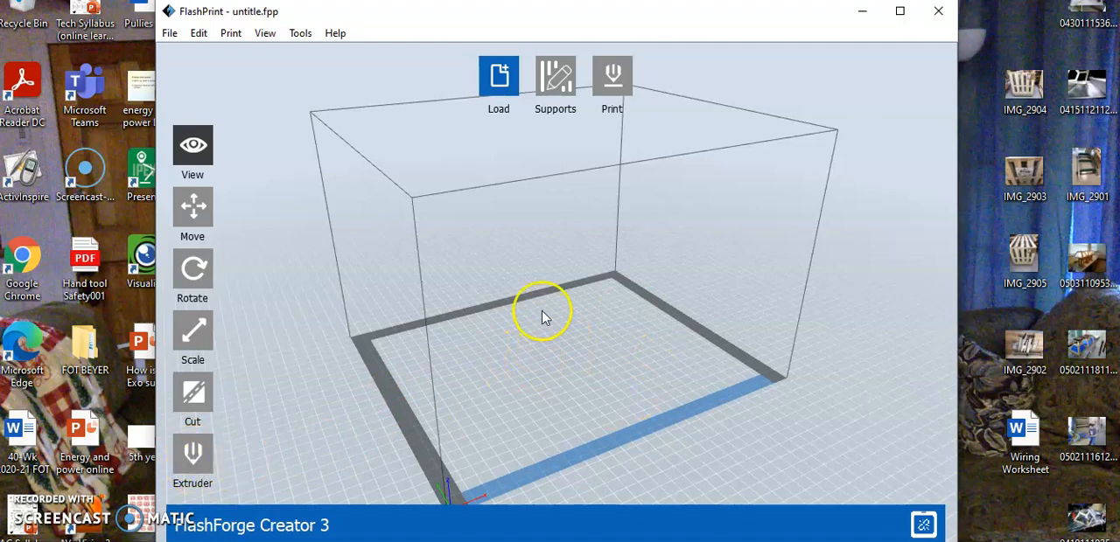
Step: Load the "new Emitter" model from the Downloads folder onto the build platform
click(499, 81)
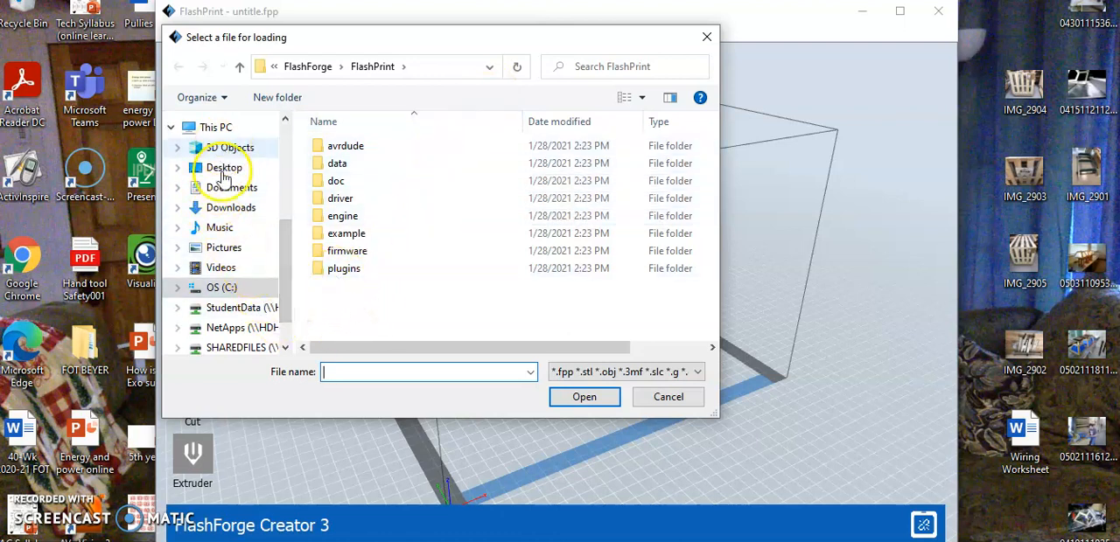
click(230, 208)
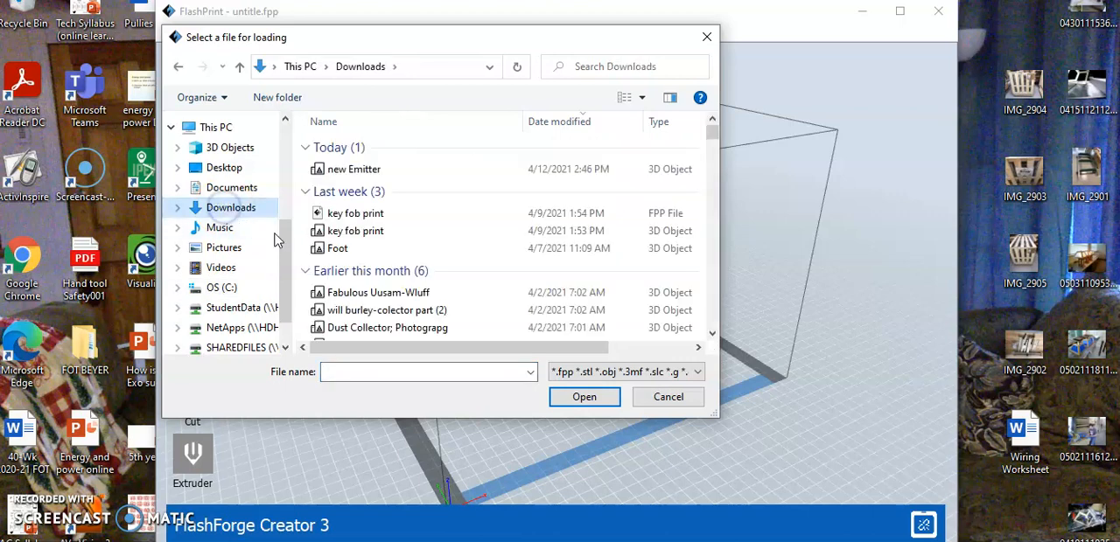
click(357, 170)
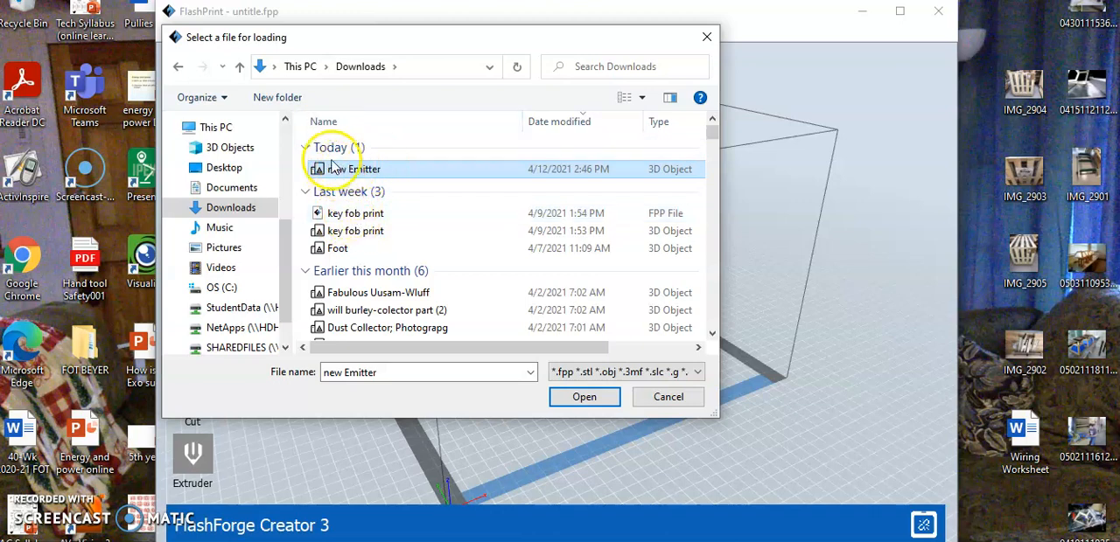
click(590, 400)
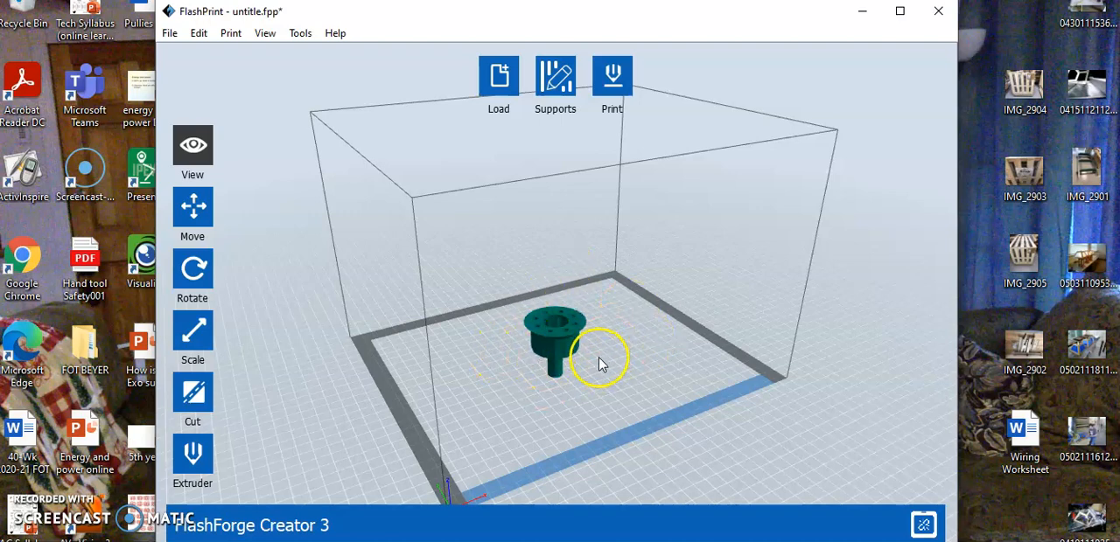
Step: Try the right extruder for the emitter model, assign it to the left extruder and close the extruder settings
click(193, 461)
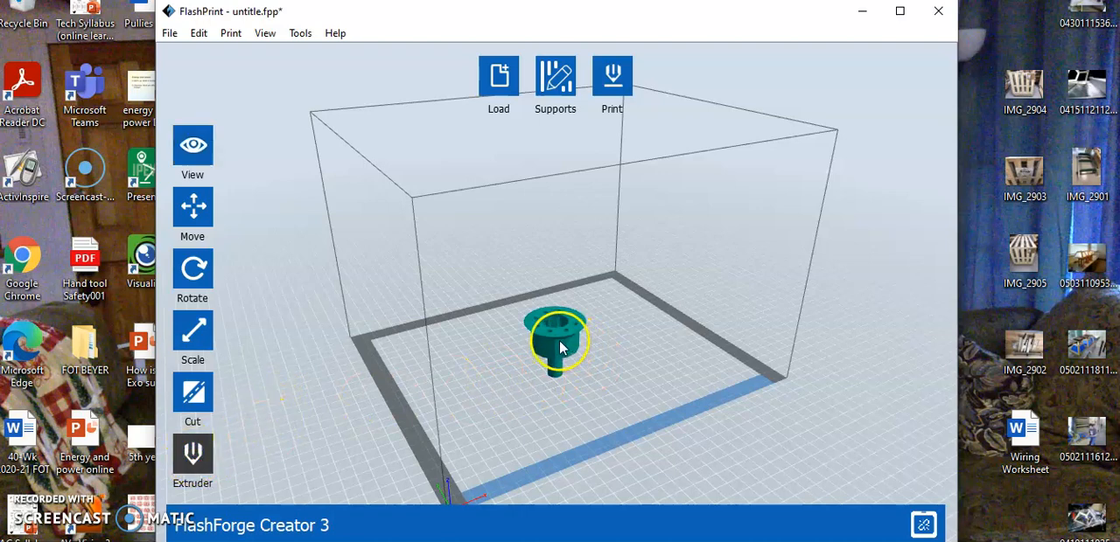
click(196, 455)
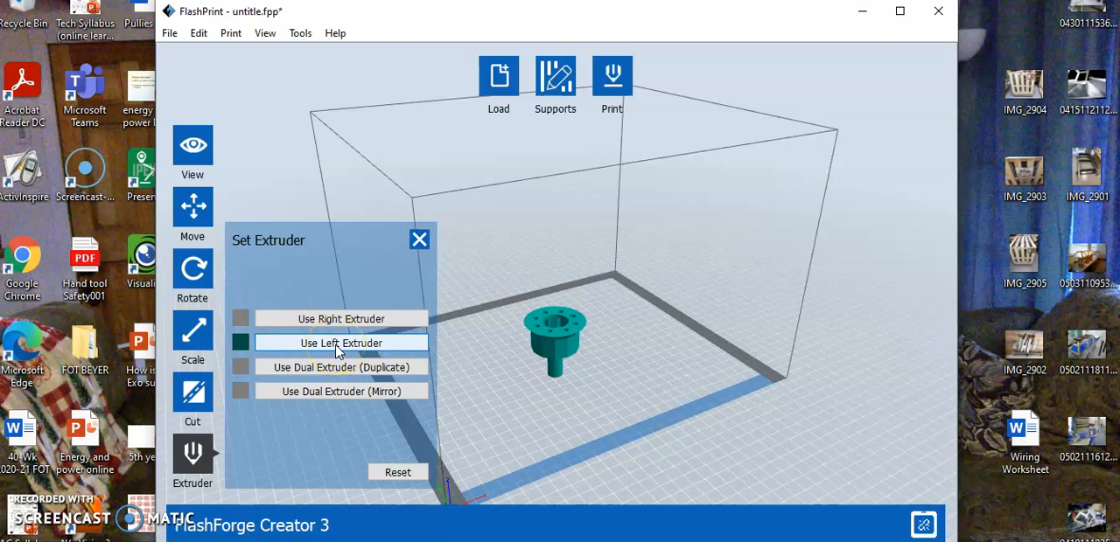
click(330, 321)
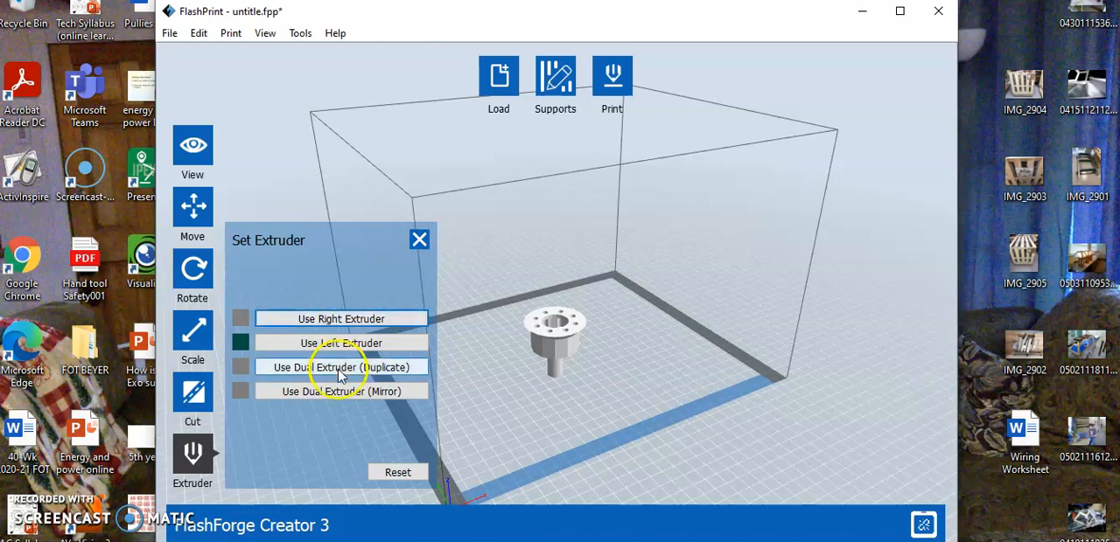
click(343, 322)
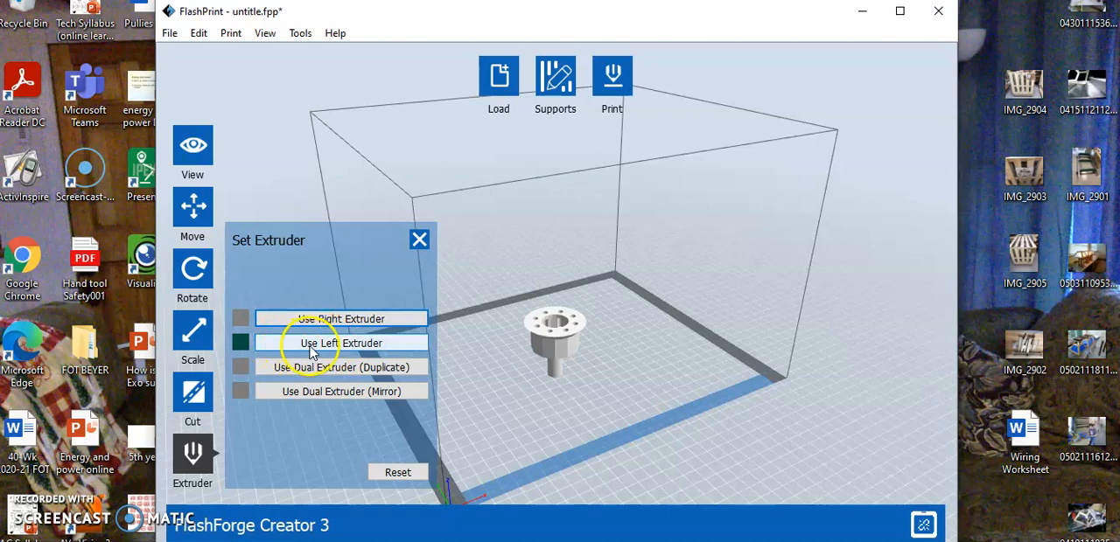
click(322, 347)
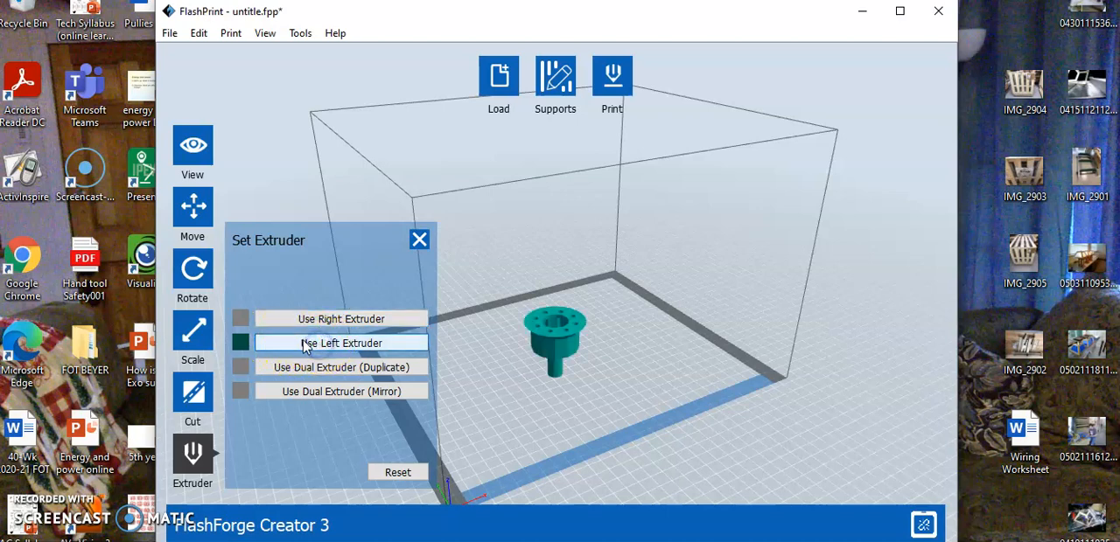
click(495, 396)
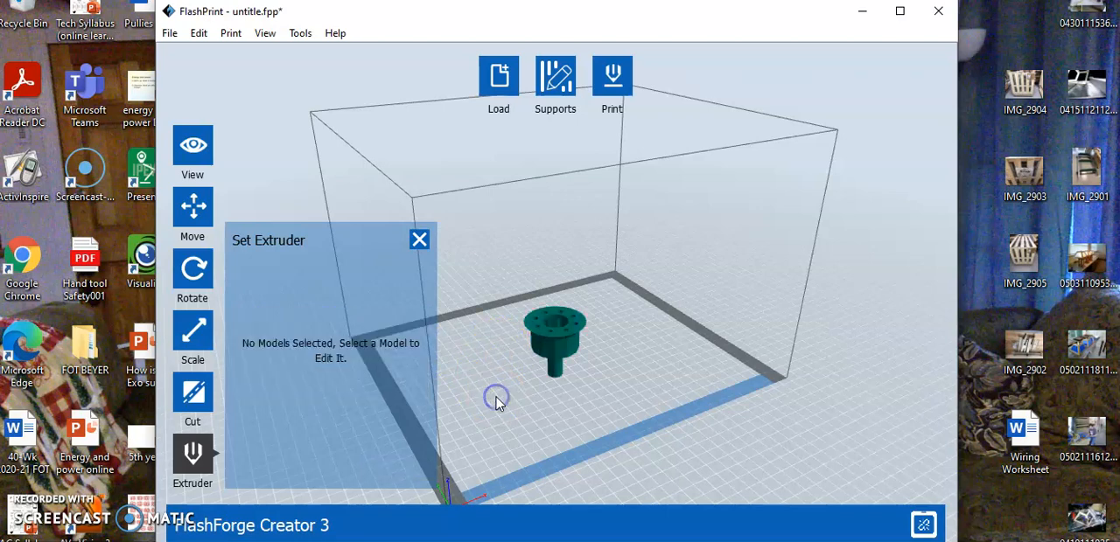
click(555, 337)
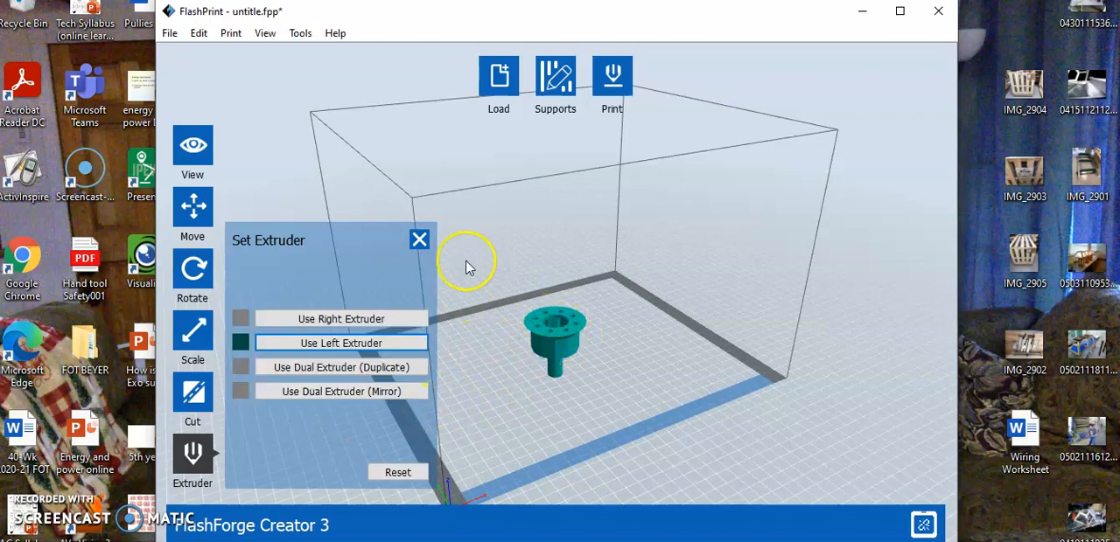
click(419, 240)
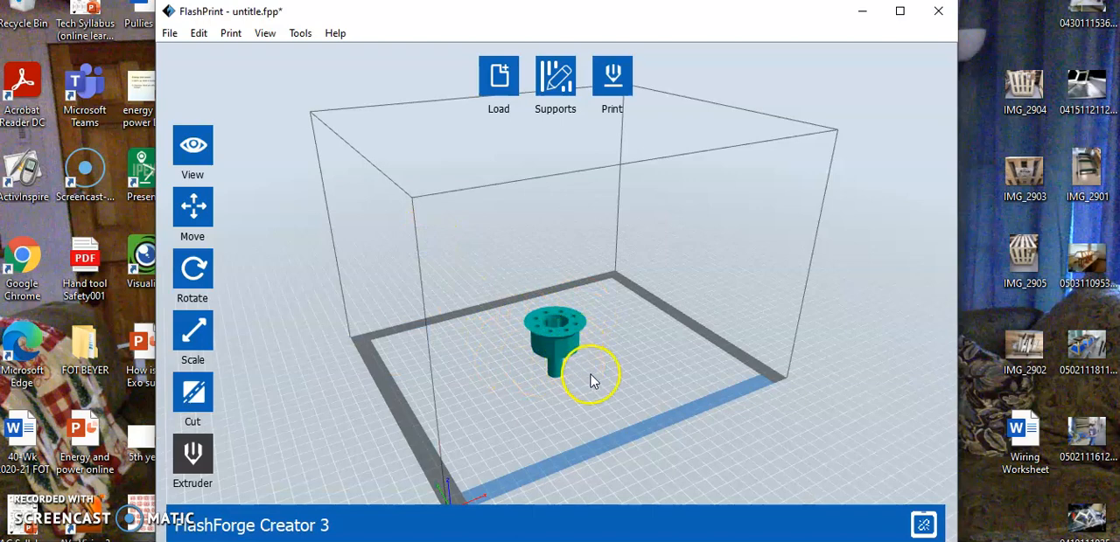
Step: Open the rotation settings for the emitter model
drag(638, 365, 564, 262)
drag(587, 301, 621, 370)
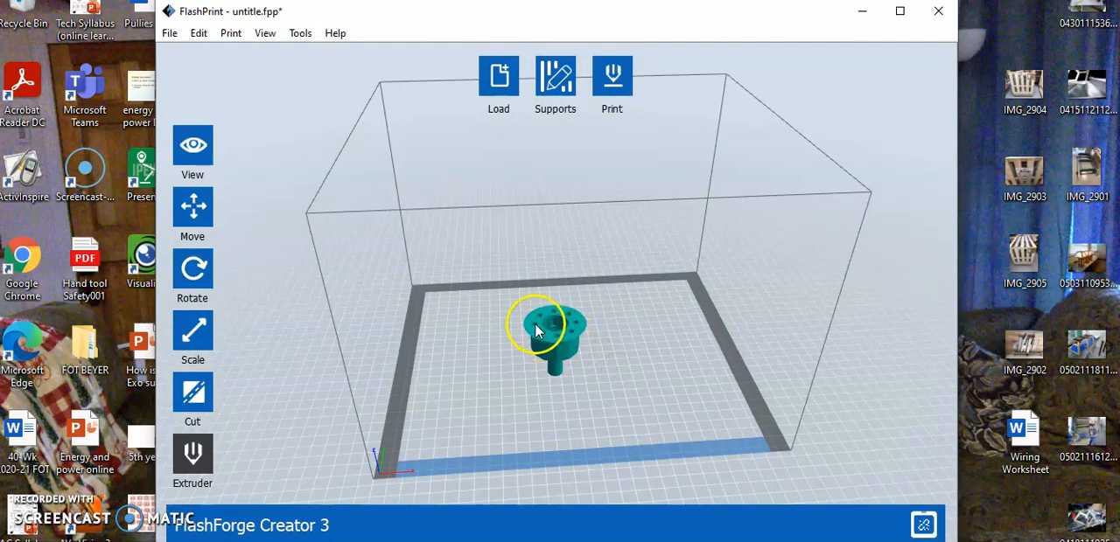
mouse_move(611, 375)
mouse_down()
mouse_move(610, 318)
mouse_move(576, 282)
mouse_move(627, 325)
mouse_move(591, 360)
mouse_move(615, 362)
mouse_move(620, 387)
mouse_move(620, 370)
mouse_up()
drag(591, 326, 626, 328)
click(195, 273)
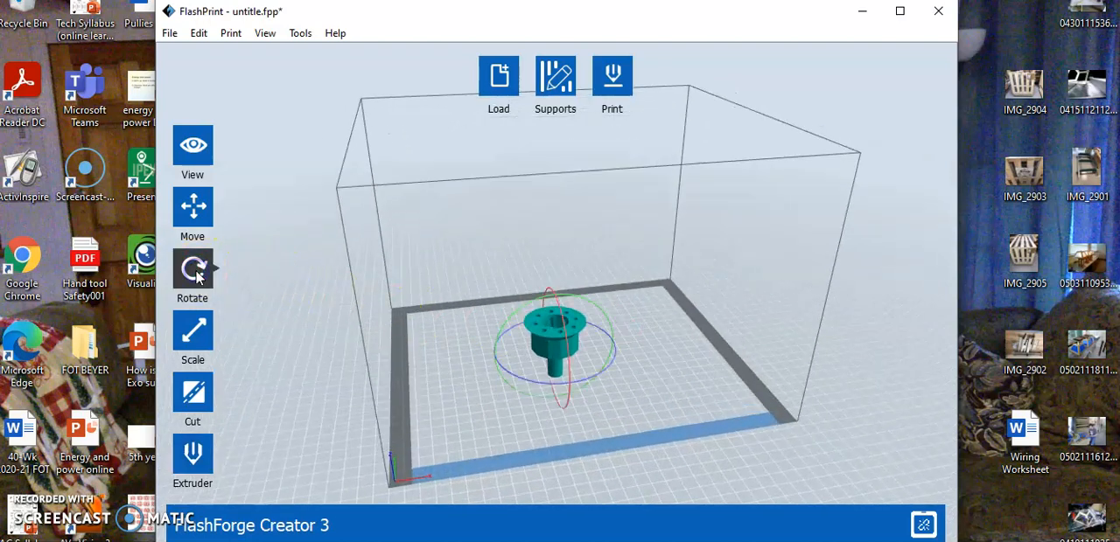
click(194, 272)
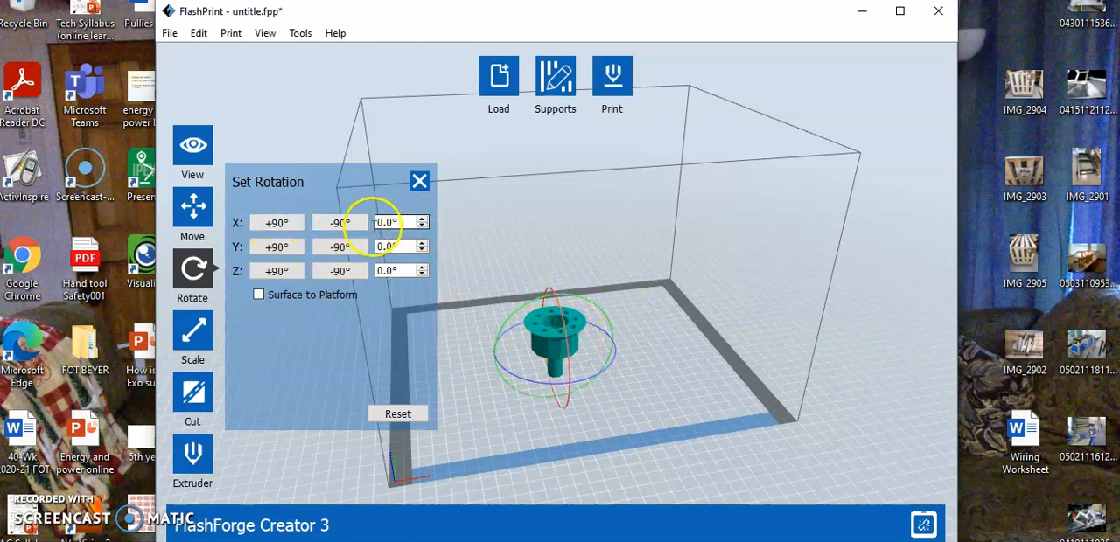
Step: Try turning the emitter about the X axis in +90° increments, and rotate it back upright
click(274, 226)
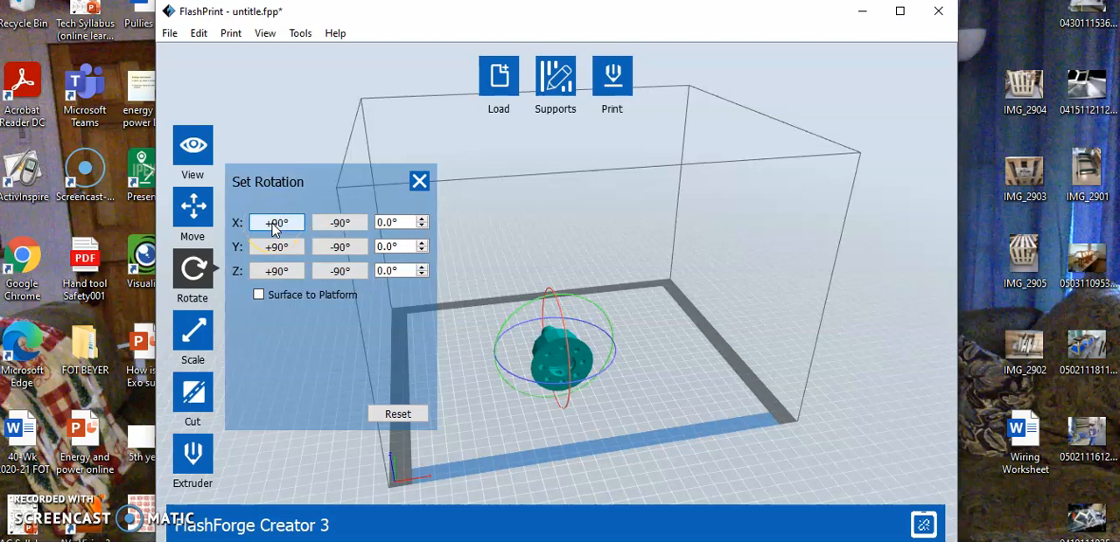
click(274, 226)
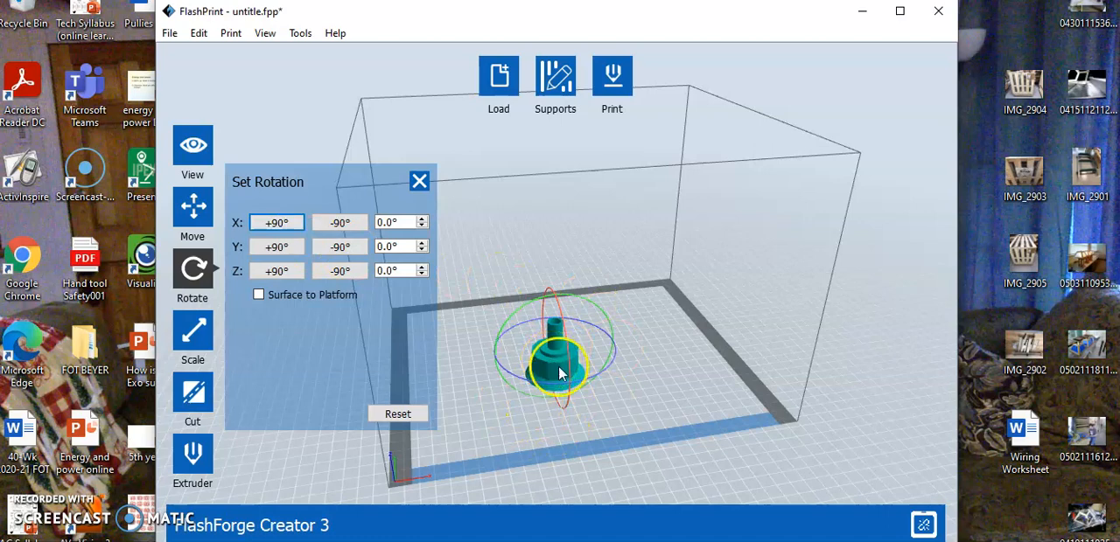
click(341, 224)
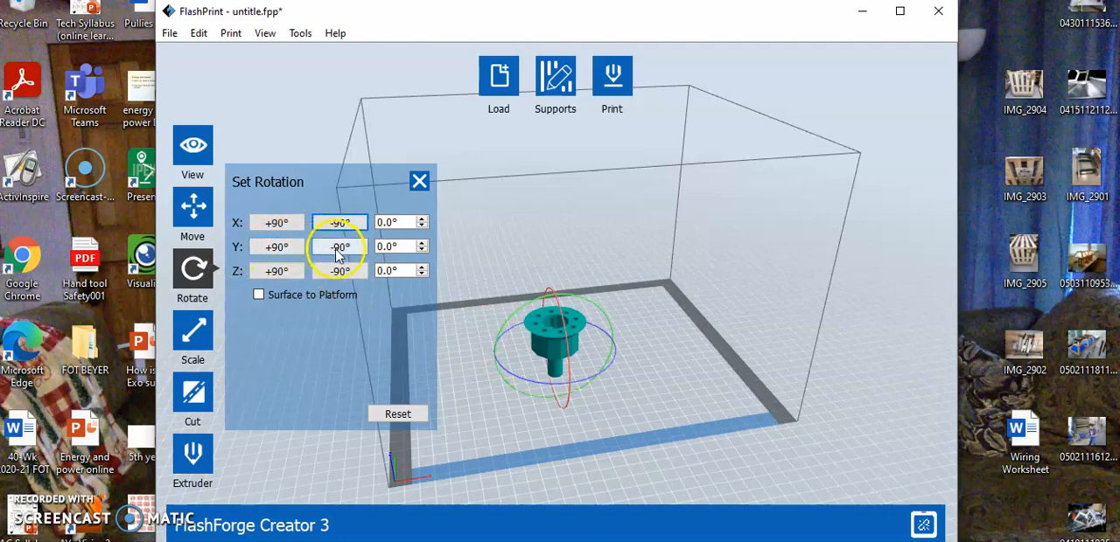
Step: Flip the emitter upside down with two +90° rotations about the Y axis and close the rotation settings
click(278, 249)
click(274, 251)
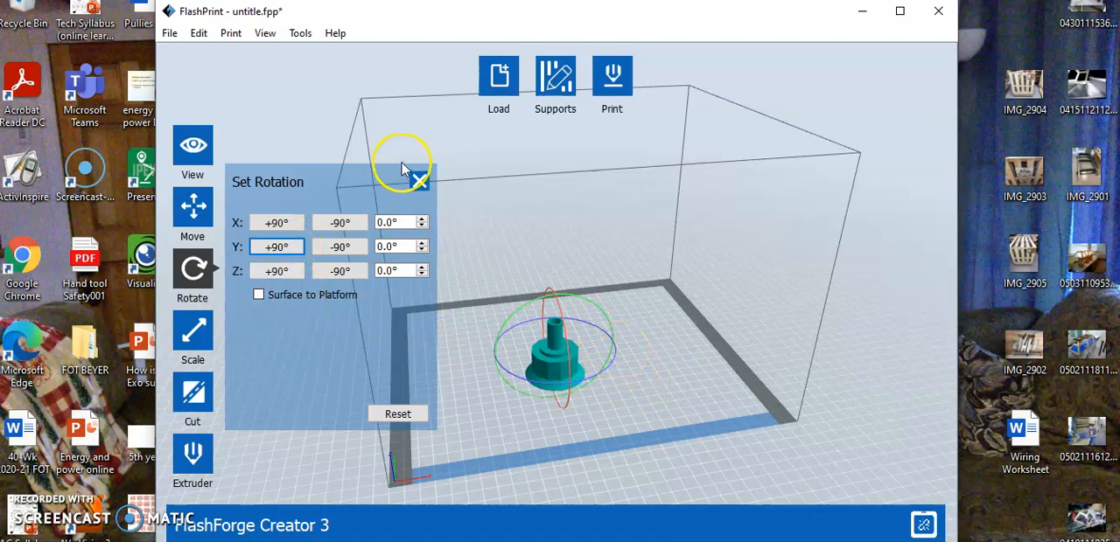
click(420, 182)
drag(658, 367, 676, 334)
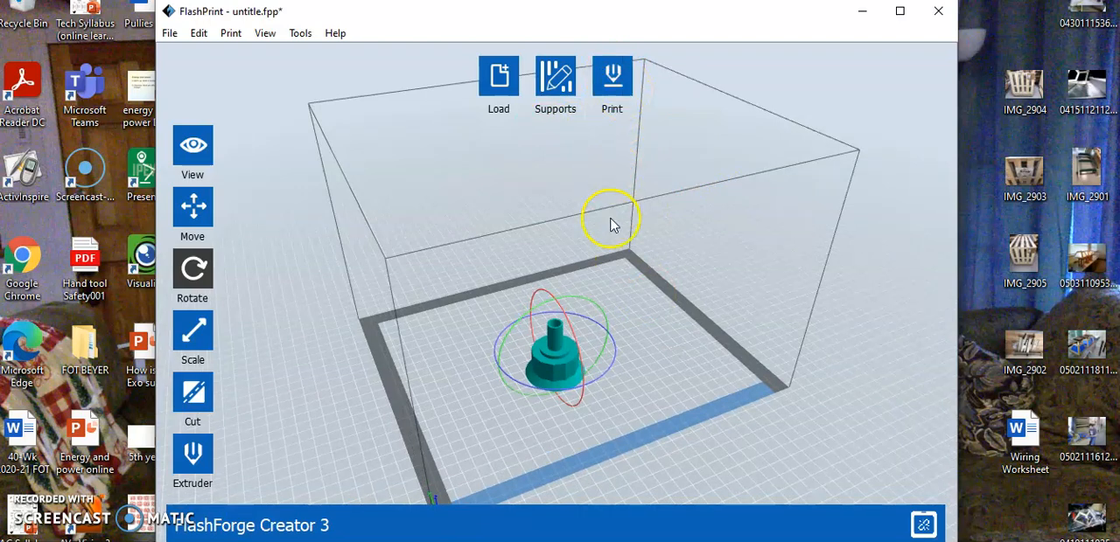
drag(558, 371, 538, 349)
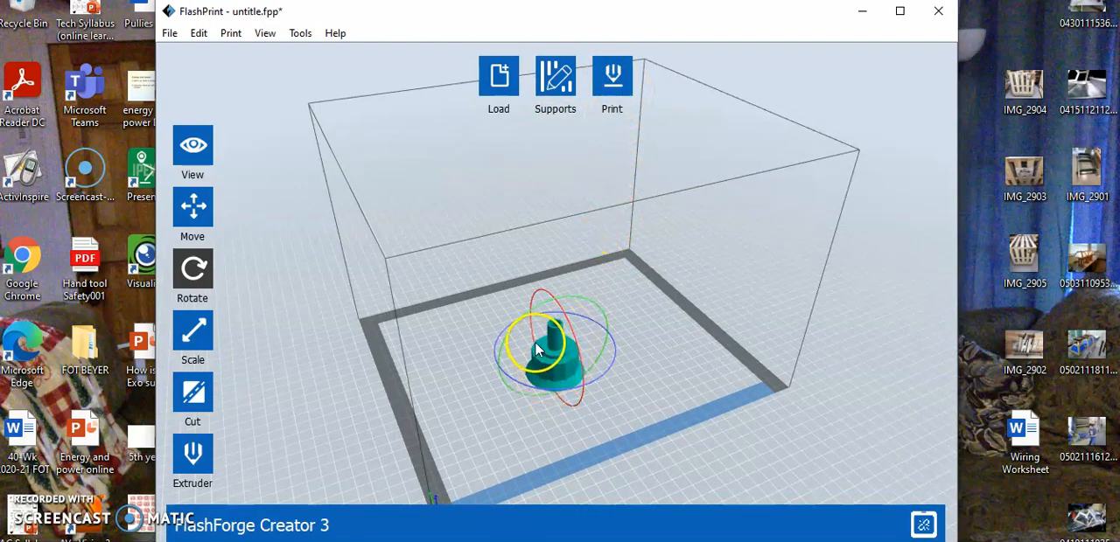
Step: Set the base height to 2.0 mm in the treelike support options and generate automatic supports for the emitter
click(552, 81)
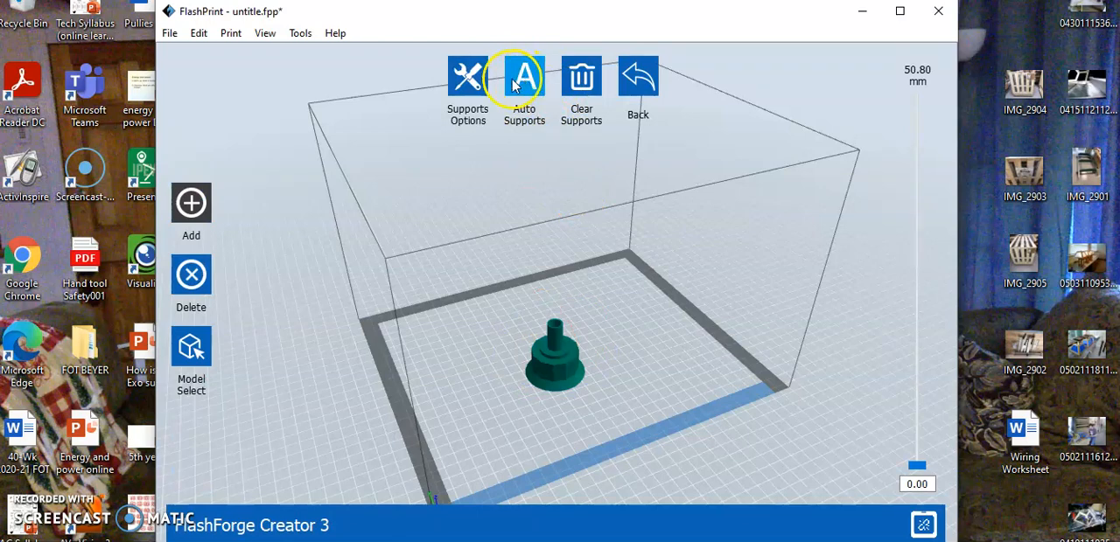
click(464, 81)
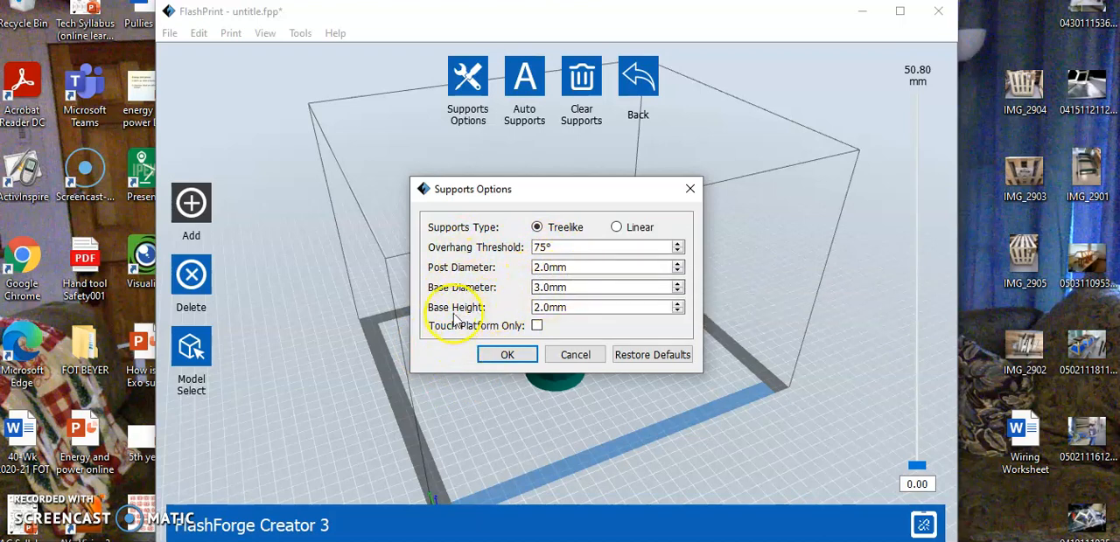
click(577, 340)
scroll(612, 308, down, 1)
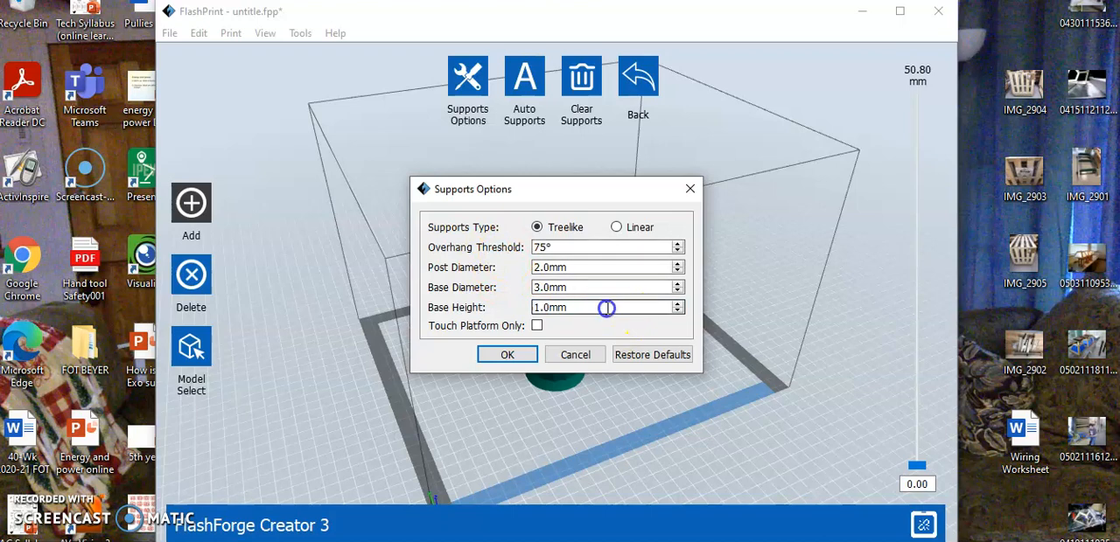
click(678, 304)
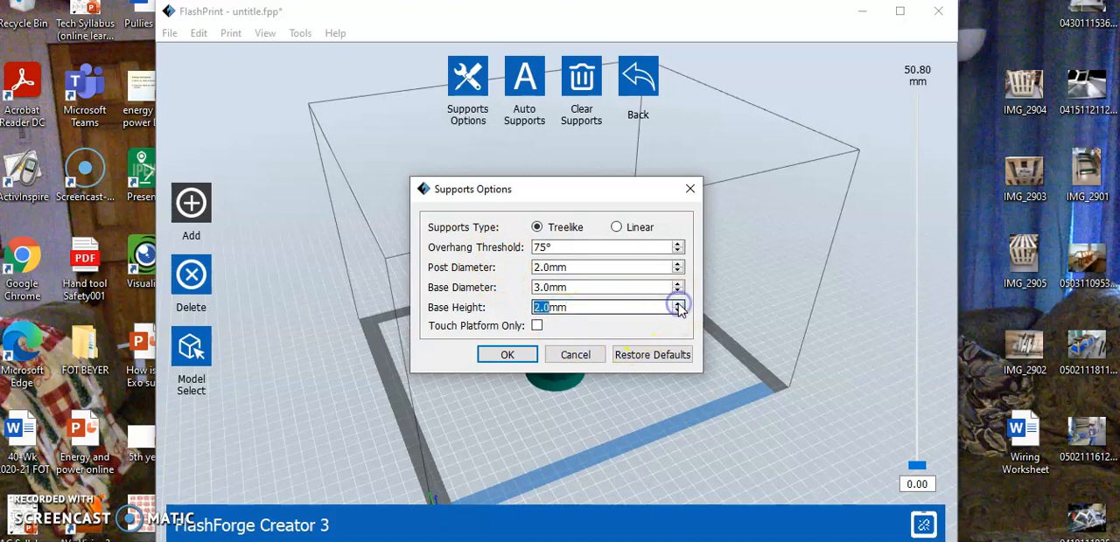
click(652, 322)
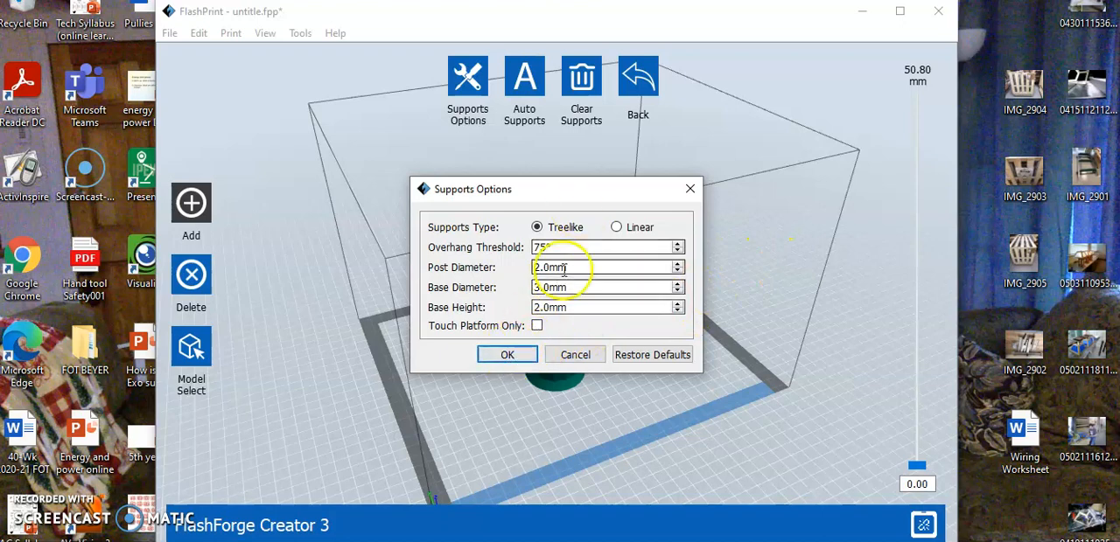
click(507, 355)
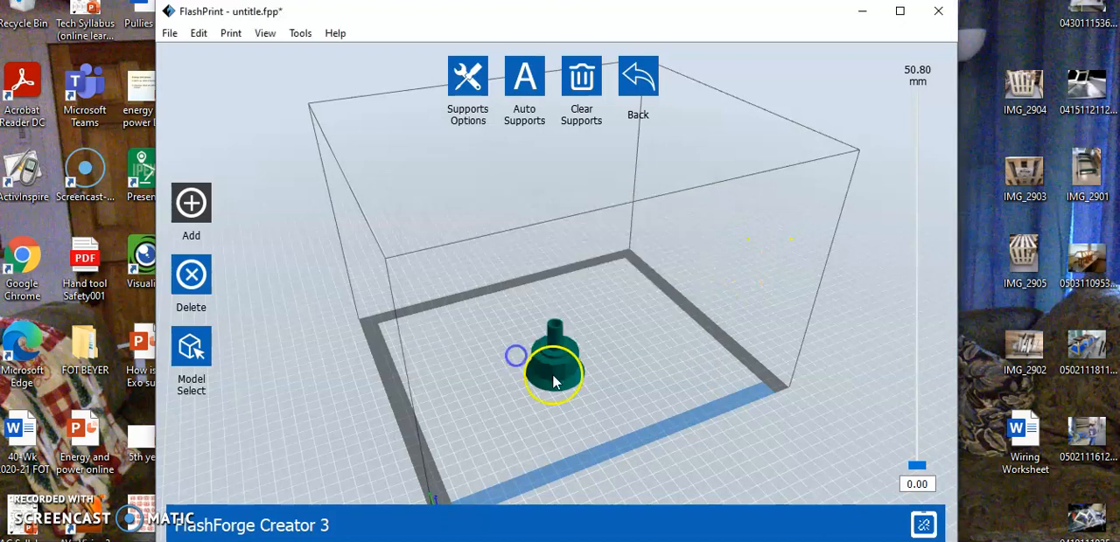
click(525, 81)
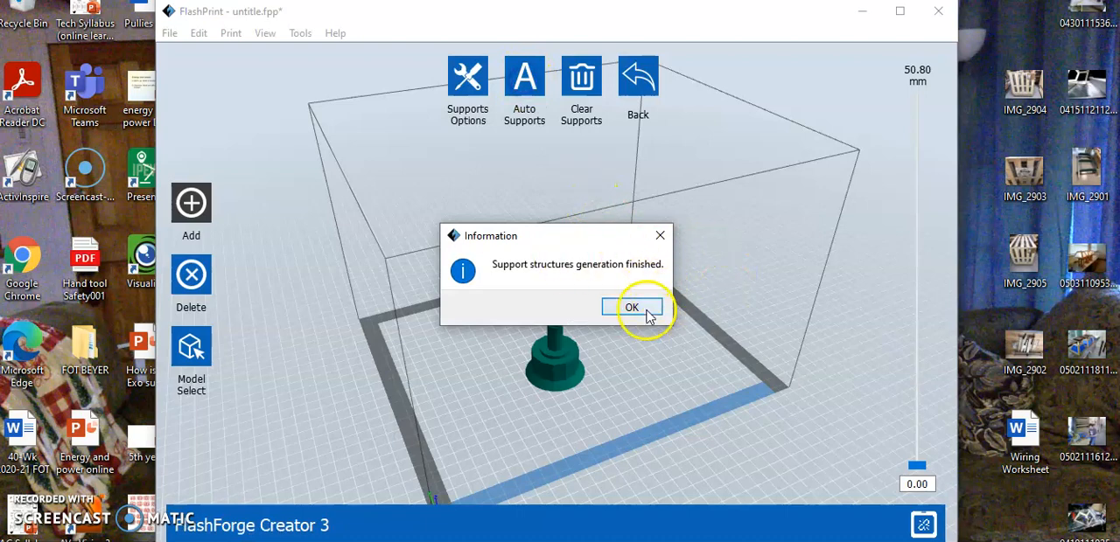
click(643, 309)
Step: Examine the generated supports in the emitter's central opening and base holes from below, and check the model's exterior from above
drag(670, 363, 533, 272)
scroll(565, 358, up, 5)
scroll(558, 360, up, 6)
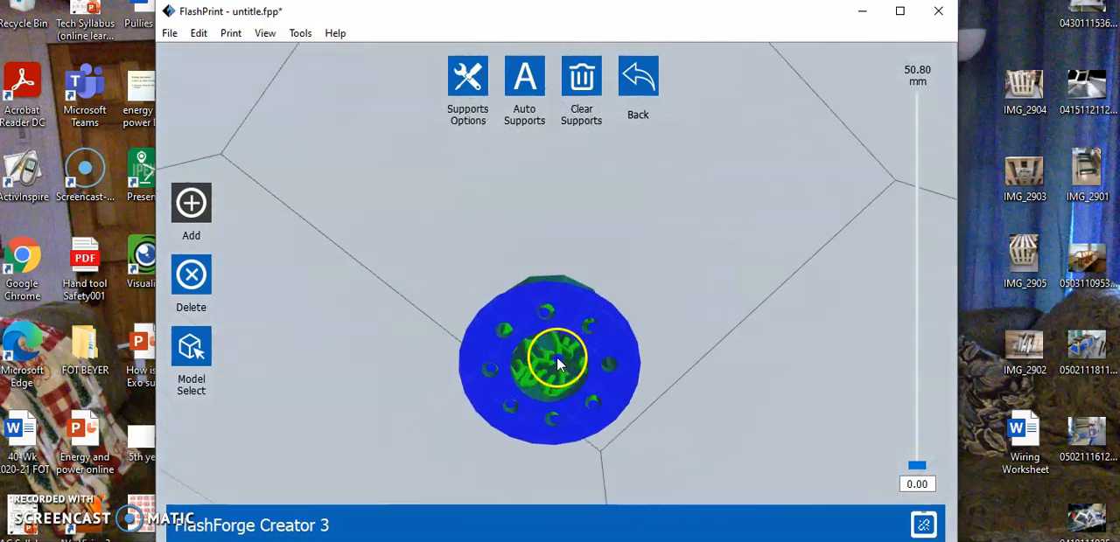
drag(764, 282, 764, 246)
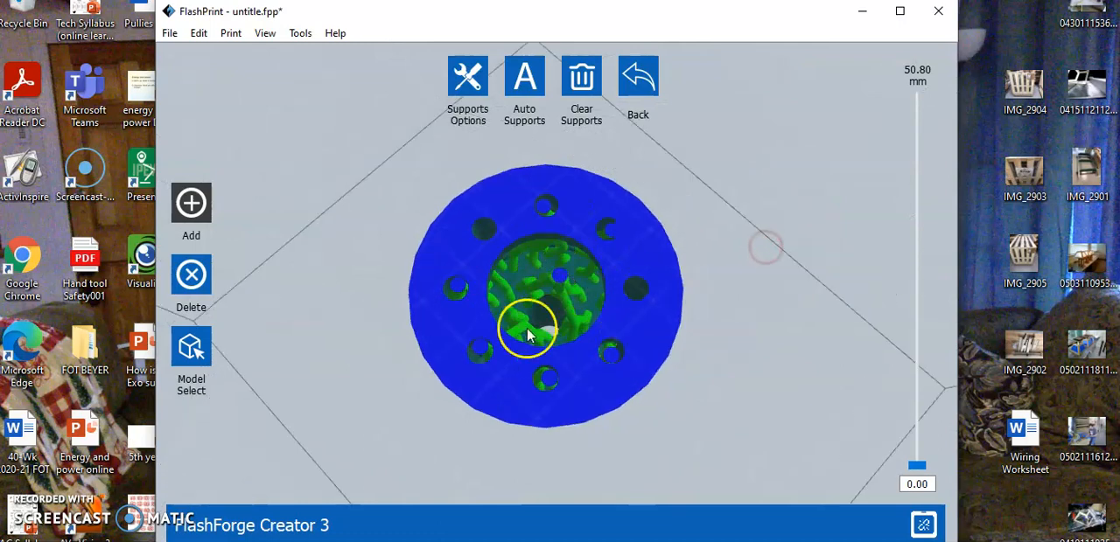
drag(745, 294, 688, 299)
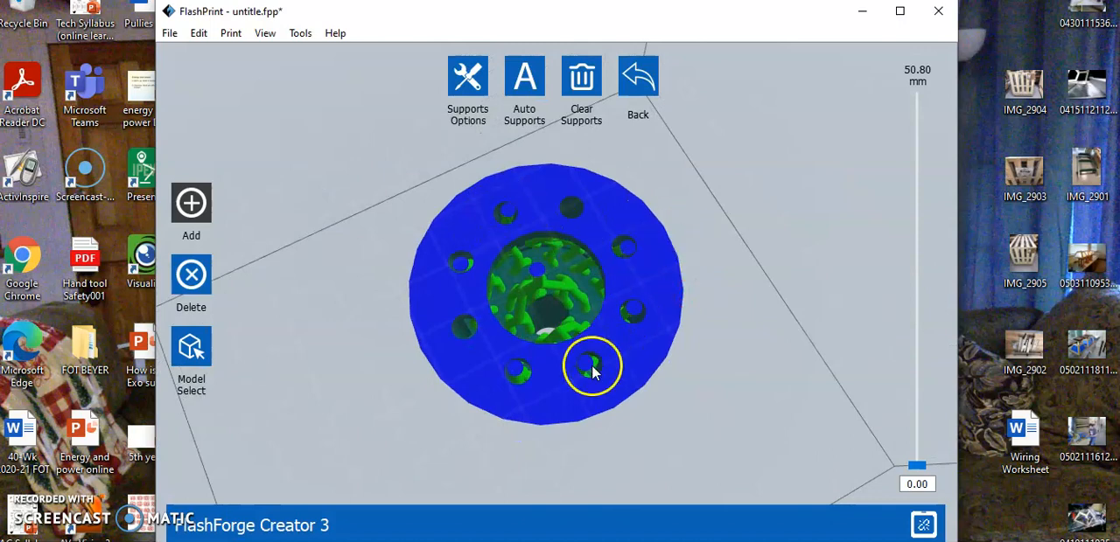
drag(743, 274, 722, 371)
drag(733, 396, 781, 404)
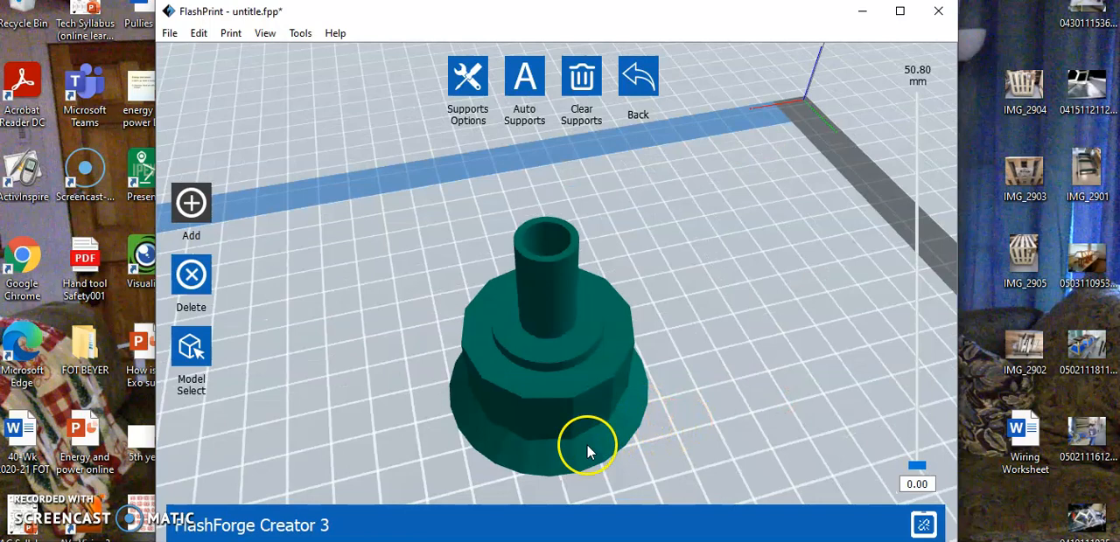
drag(745, 373, 748, 365)
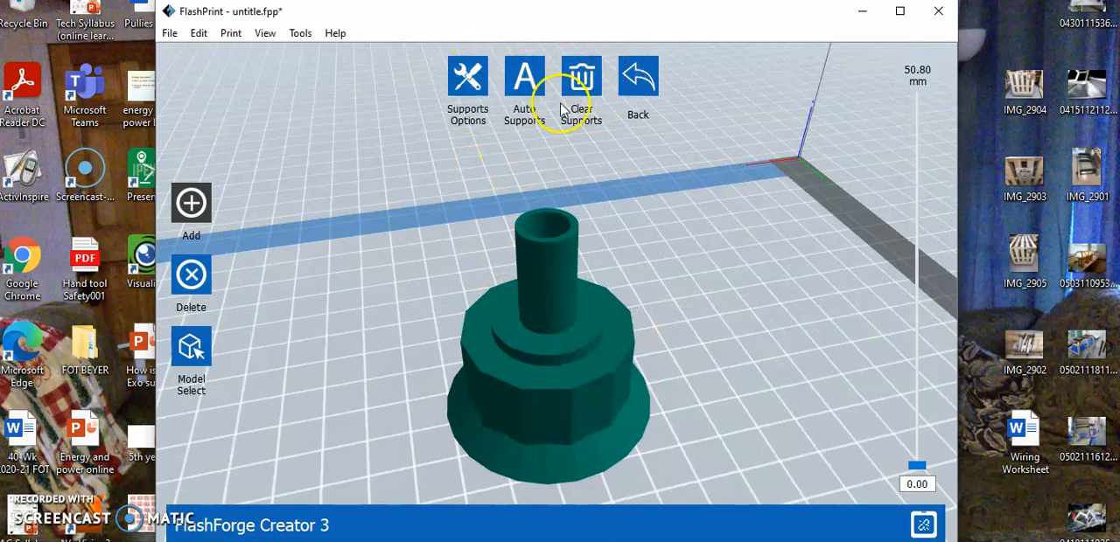
Step: Leave support editing with the supports saved to a file, and try the 3D print folder as the save location
click(639, 93)
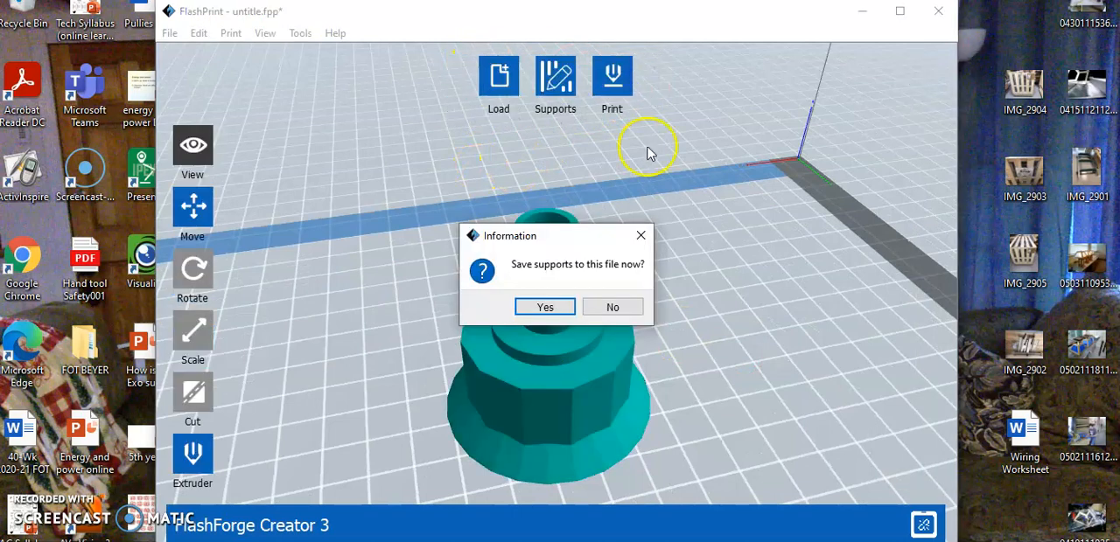
click(557, 313)
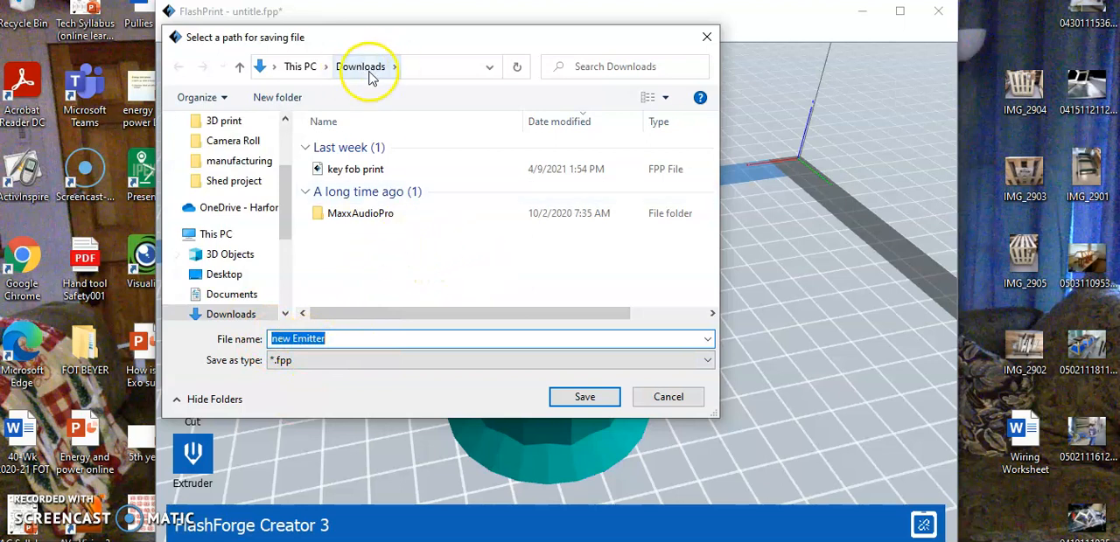
drag(287, 183, 280, 144)
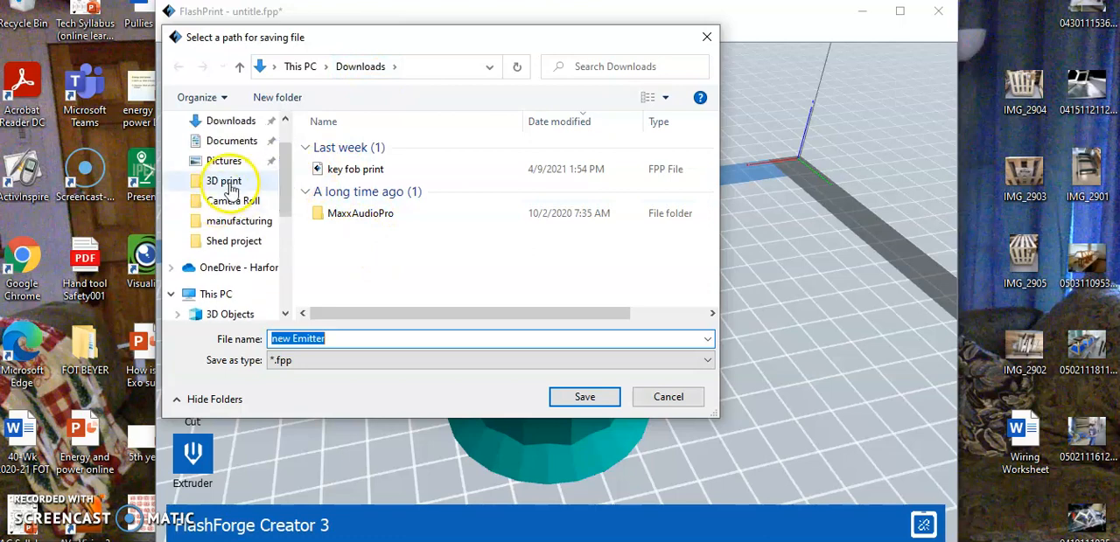
click(231, 187)
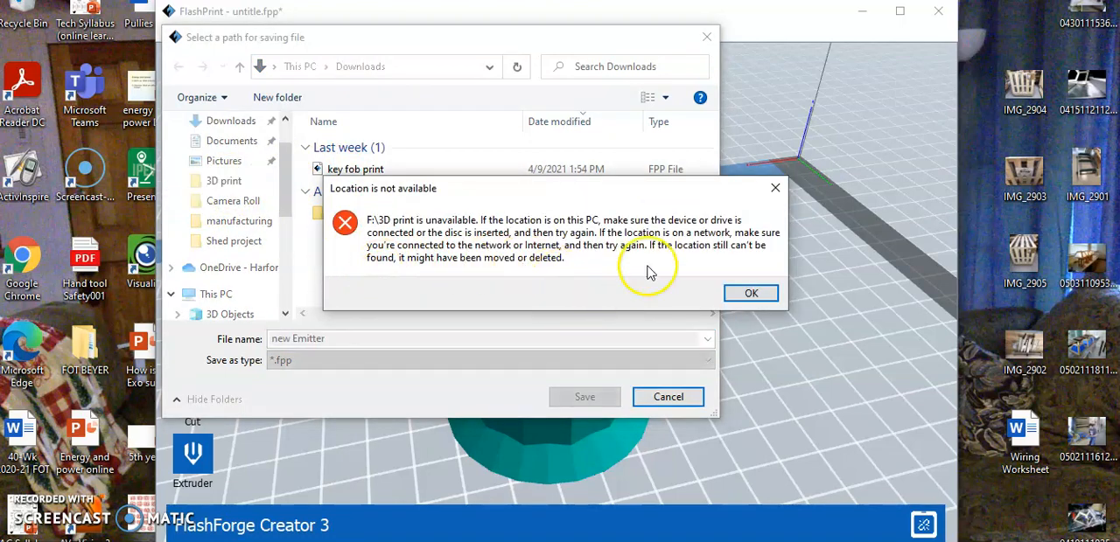
click(775, 187)
drag(283, 170, 286, 156)
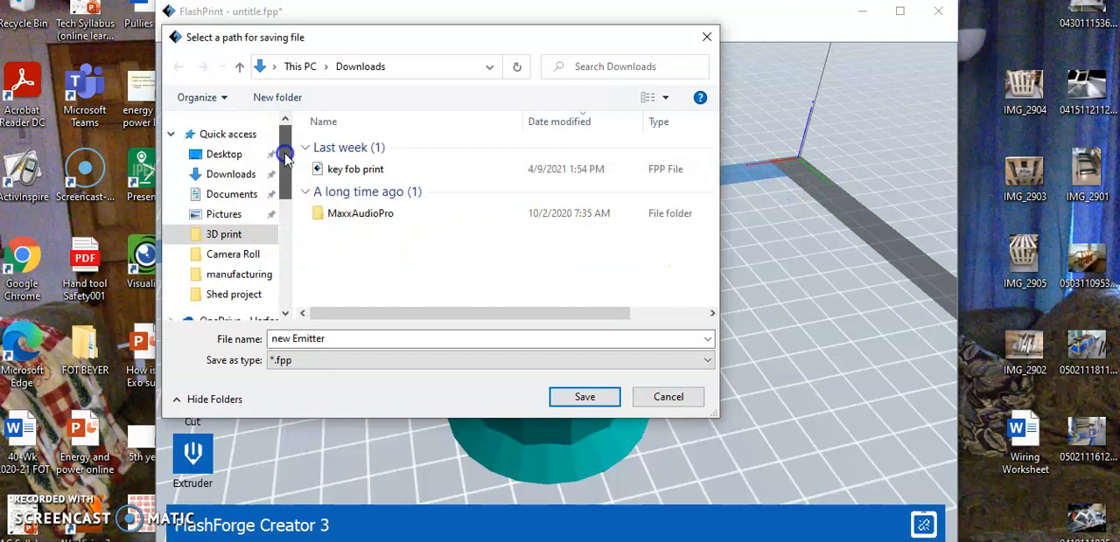
Step: Save the supported model as new Emitter in FPP format in the Desktop folder "ATA 3d ready to print"
click(229, 155)
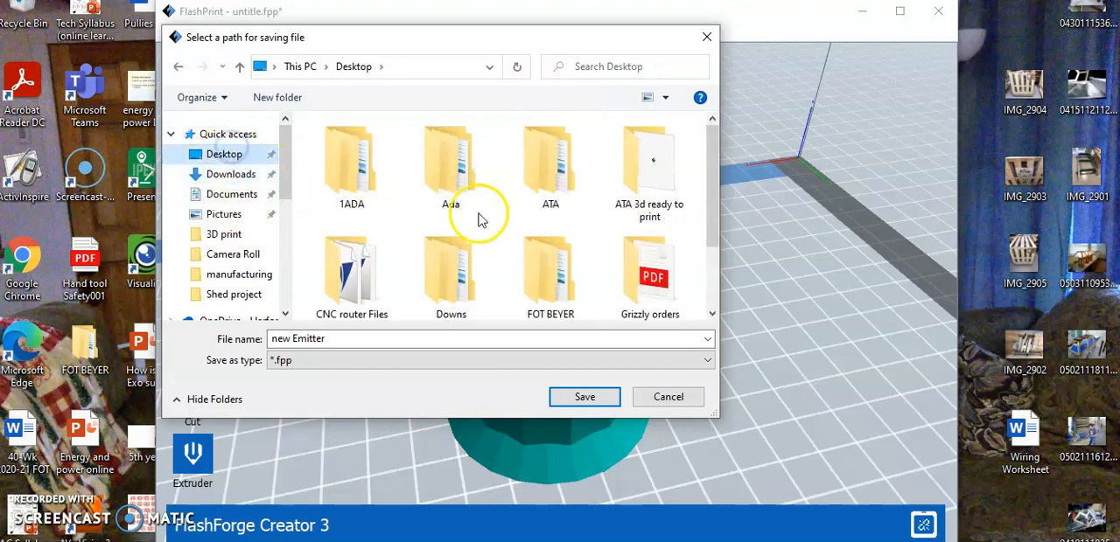
mouse_move(714, 166)
mouse_down()
mouse_move(714, 181)
mouse_move(713, 168)
mouse_up()
double_click(655, 161)
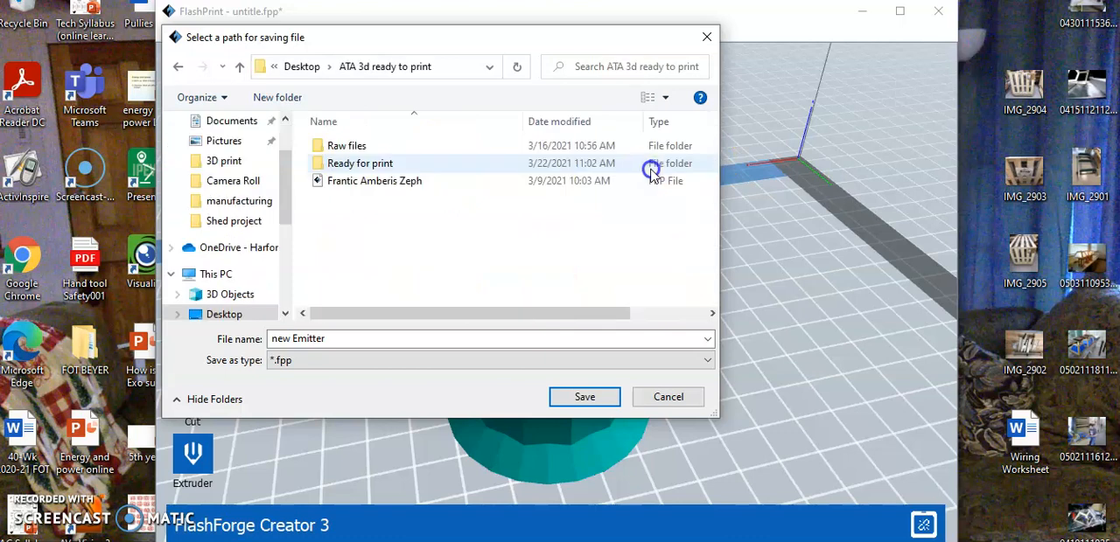
click(367, 269)
click(584, 399)
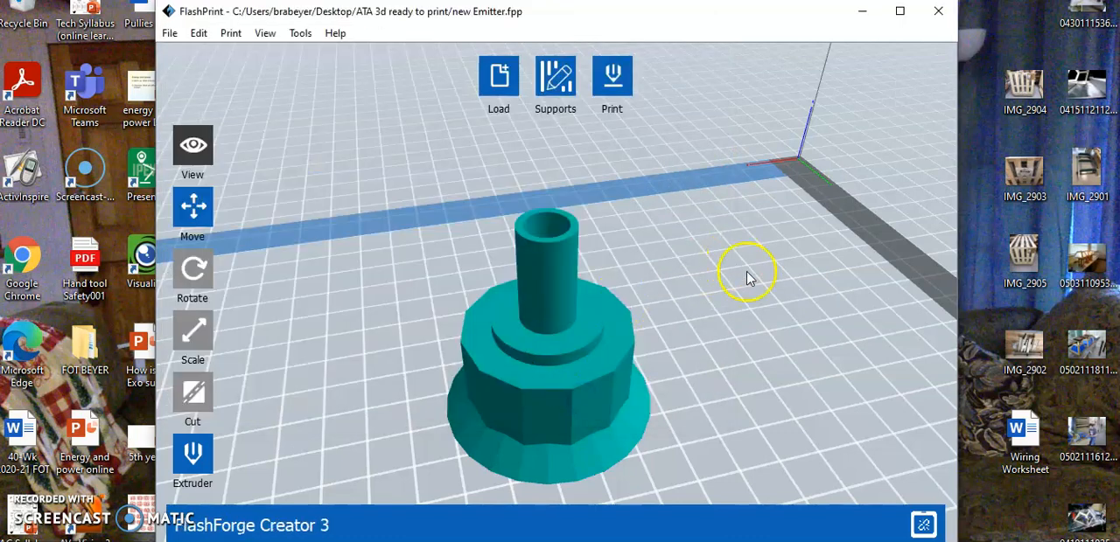
Step: Open the print settings for the emitter and enable supports with the Left Extruder option
click(618, 82)
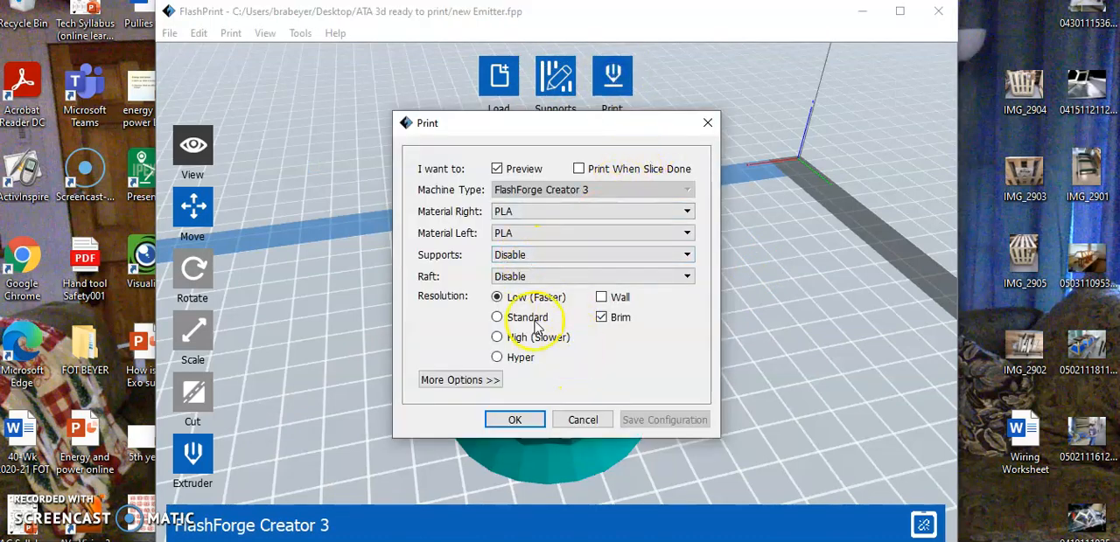
click(565, 256)
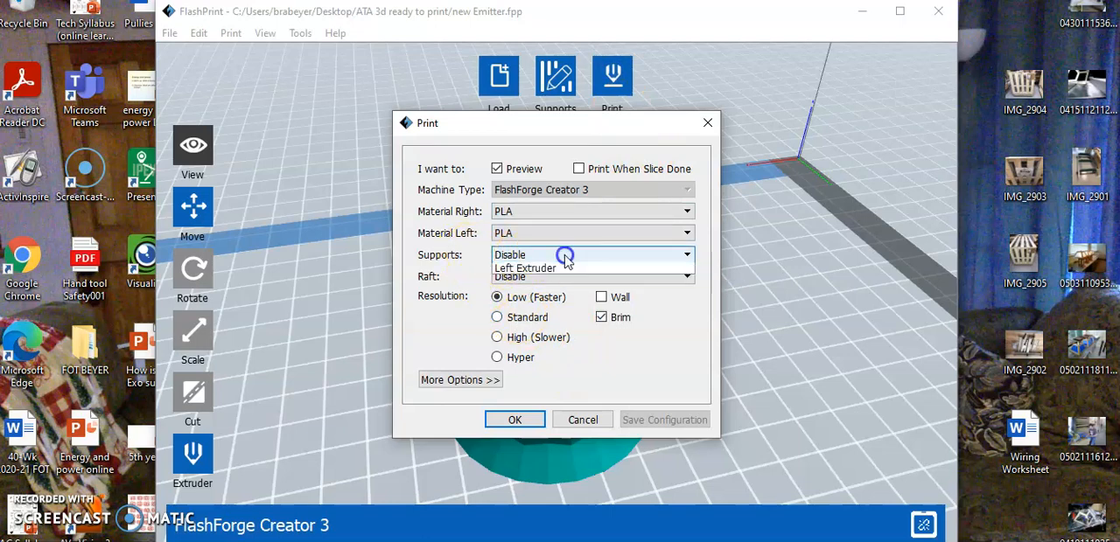
click(538, 272)
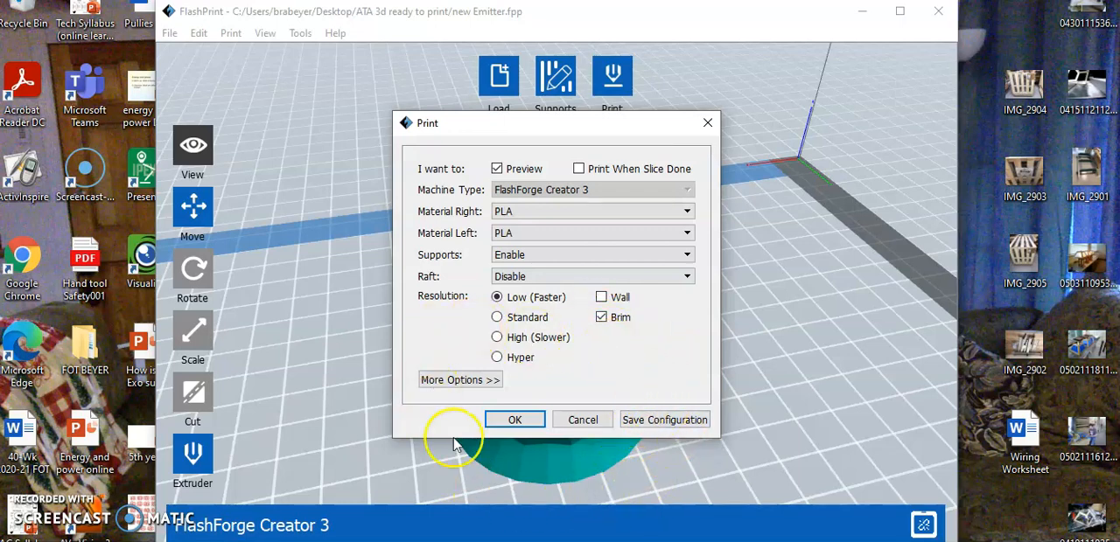
Step: Set the layer height to 0.30 mm in the advanced print options and check the shell settings
click(449, 383)
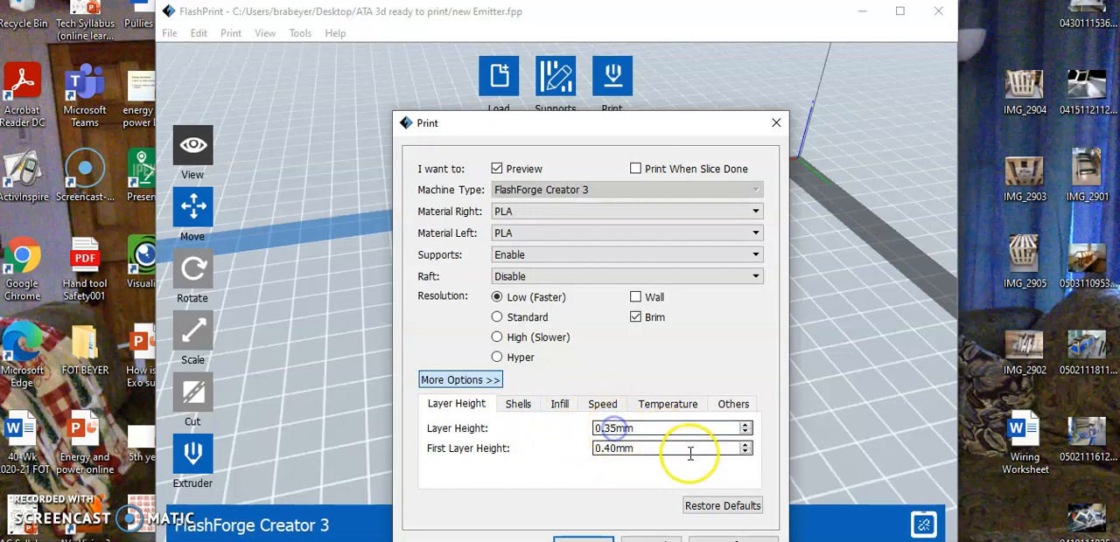
key(BackSpace)
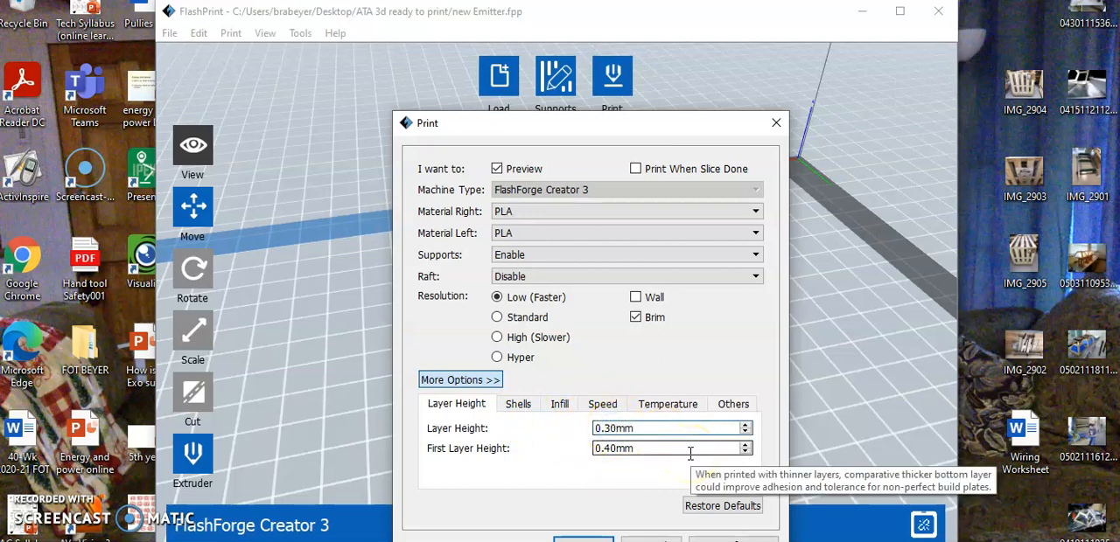
click(519, 406)
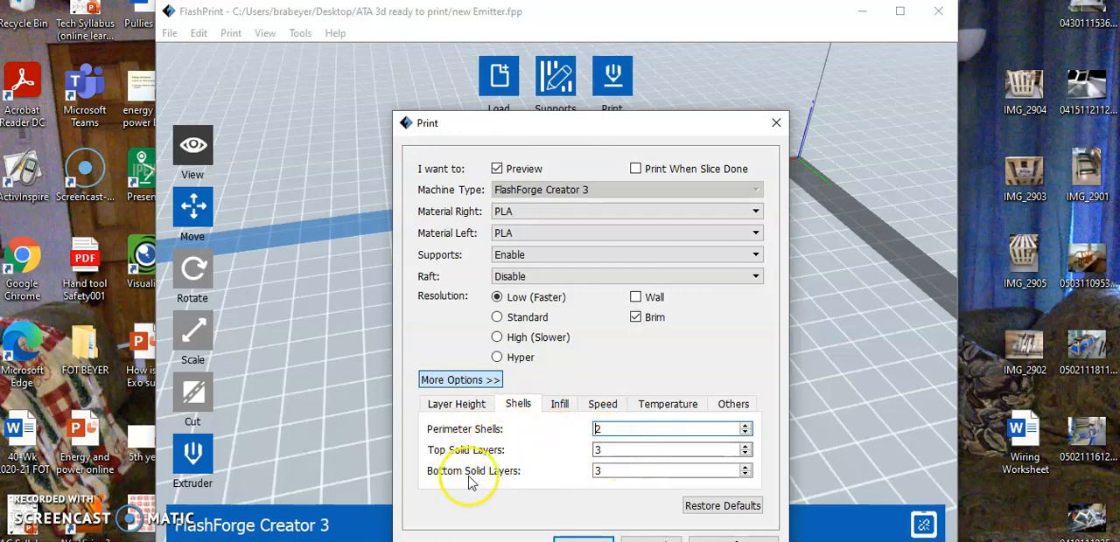
Step: Change the infill's fill pattern to Hexagon
click(560, 405)
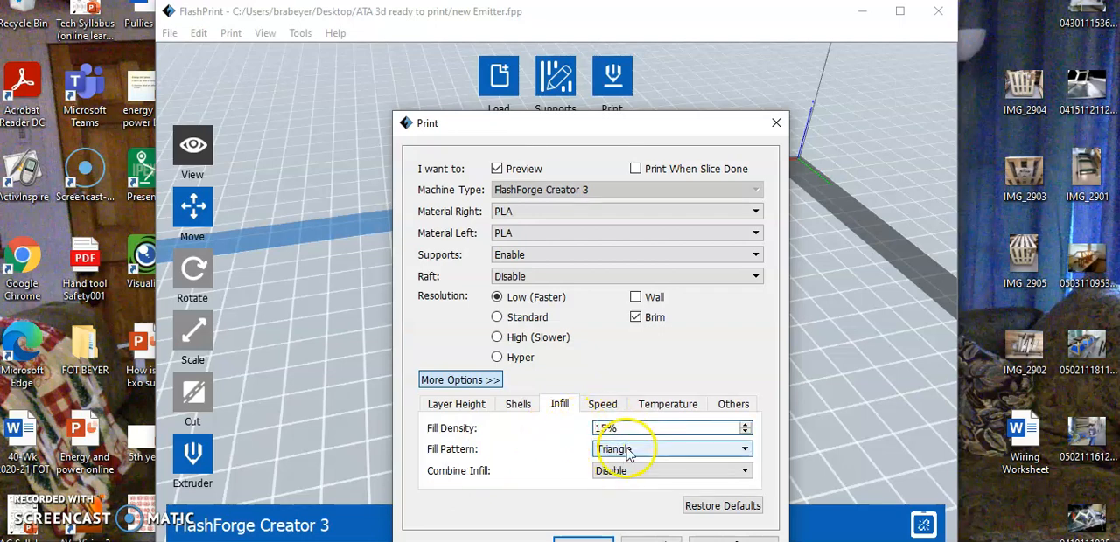
mouse_move(640, 459)
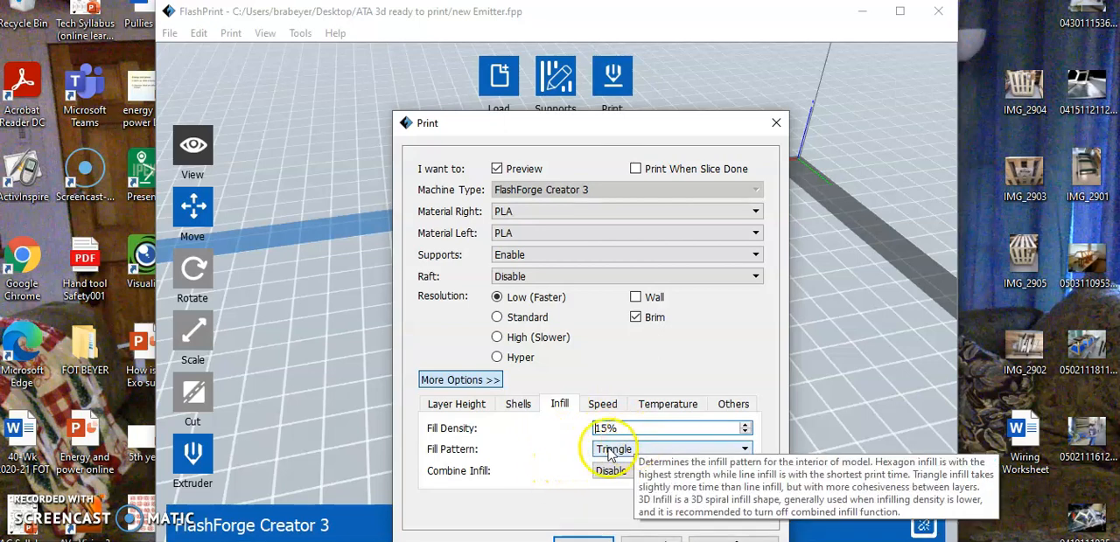
click(744, 449)
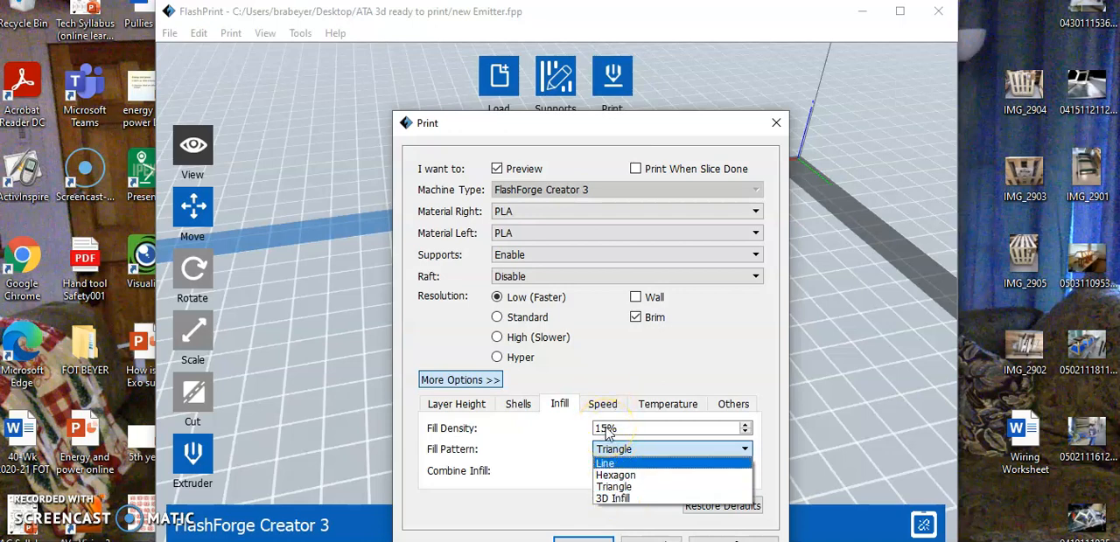
click(626, 477)
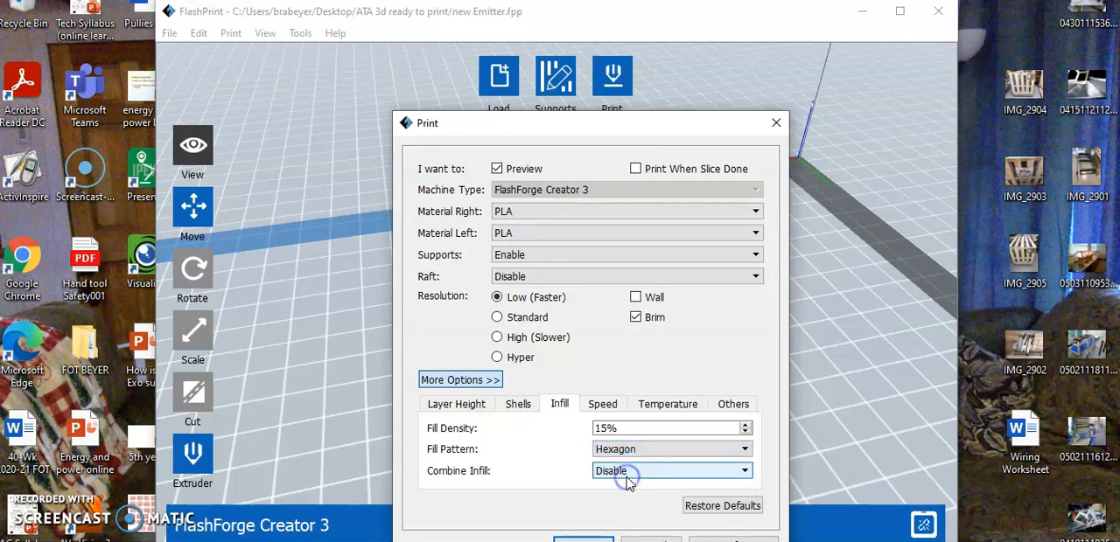
Step: Review the print speed, temperature and pause-height settings, and return to the infill settings
click(603, 405)
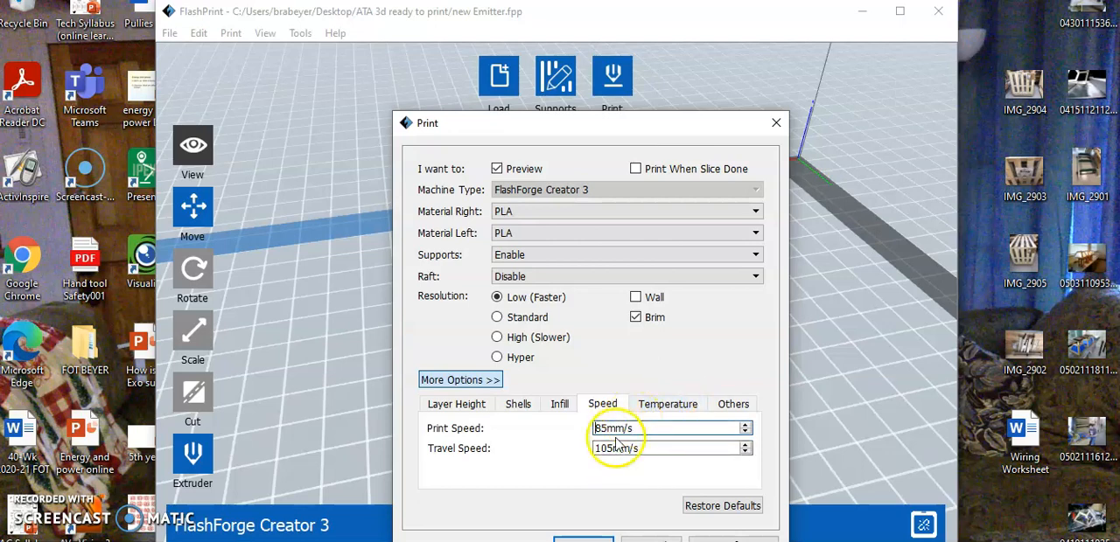
click(668, 410)
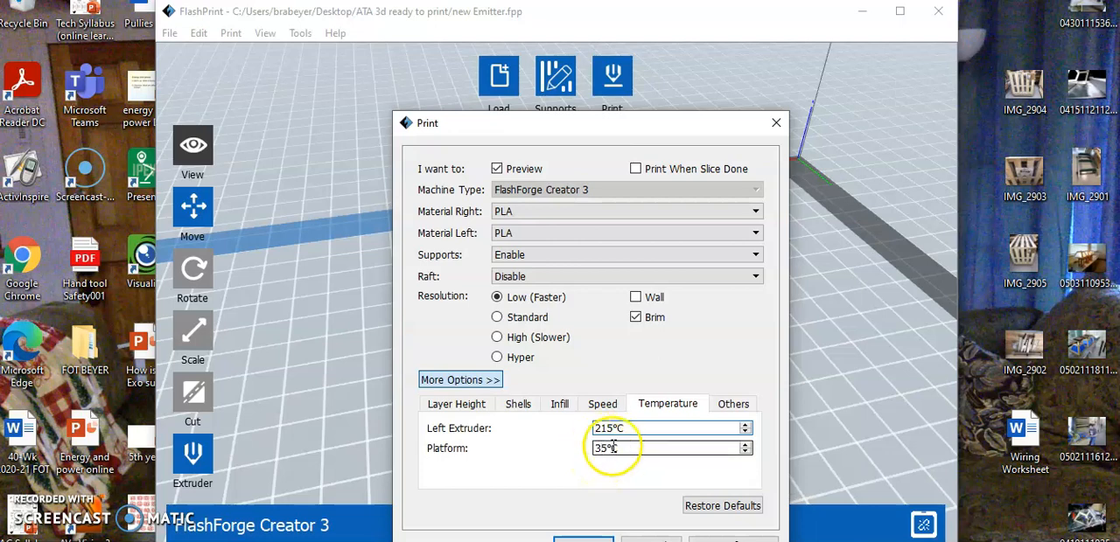
click(732, 403)
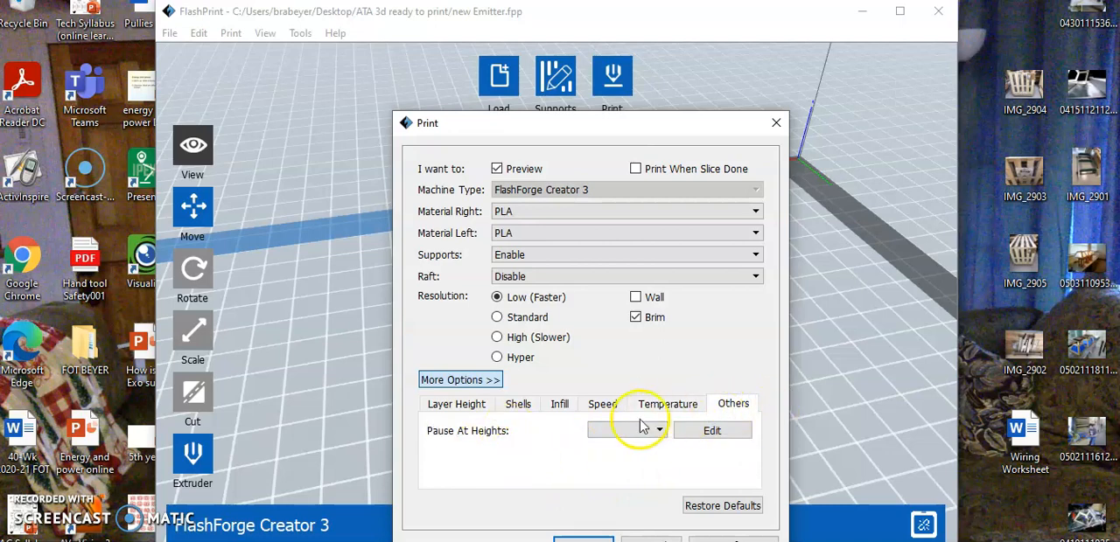
click(602, 404)
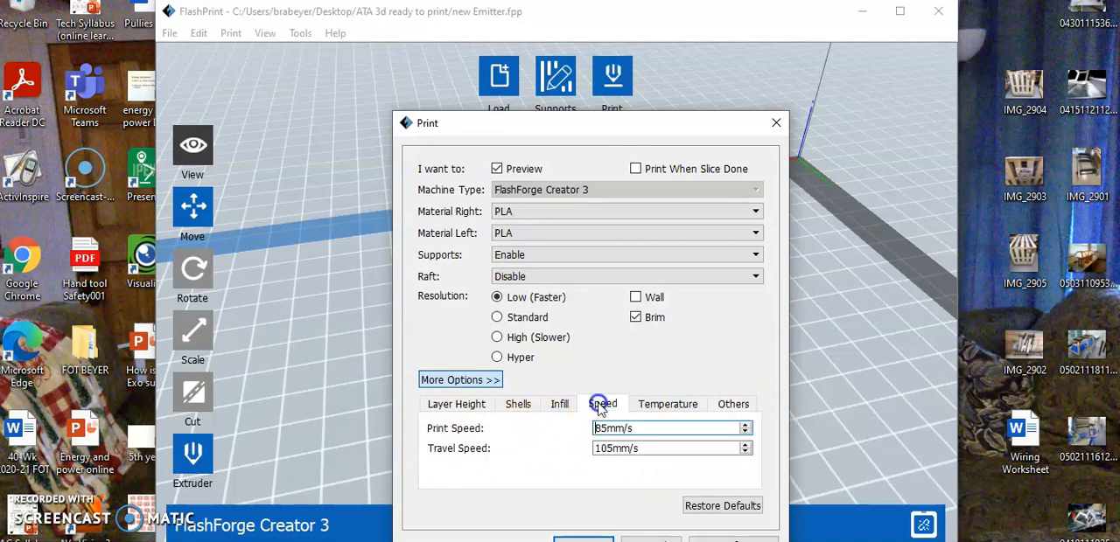
click(560, 404)
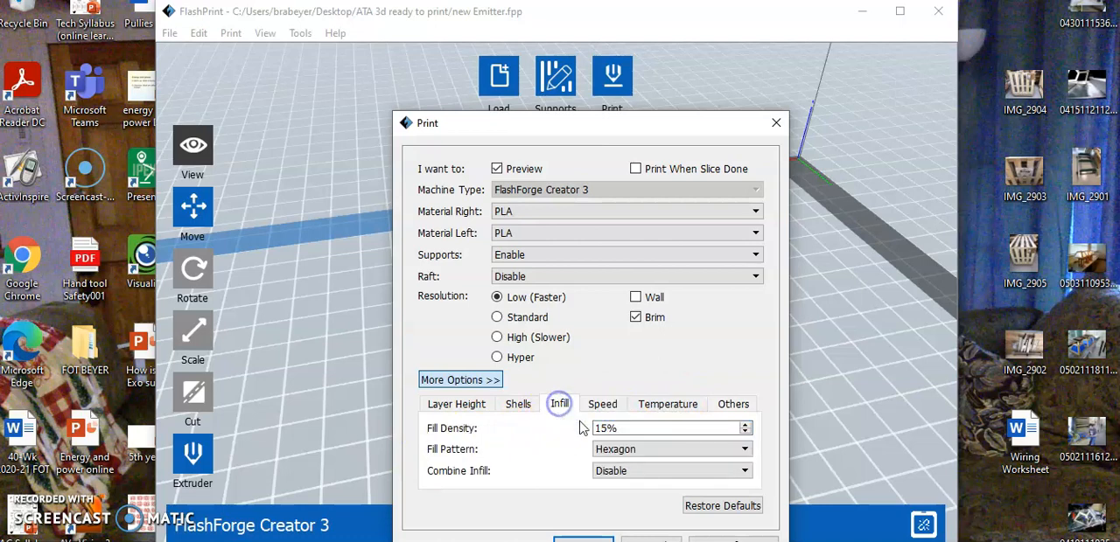
Step: Recheck the layer height, shells, infill, speed and temperature values in the advanced print options
click(468, 408)
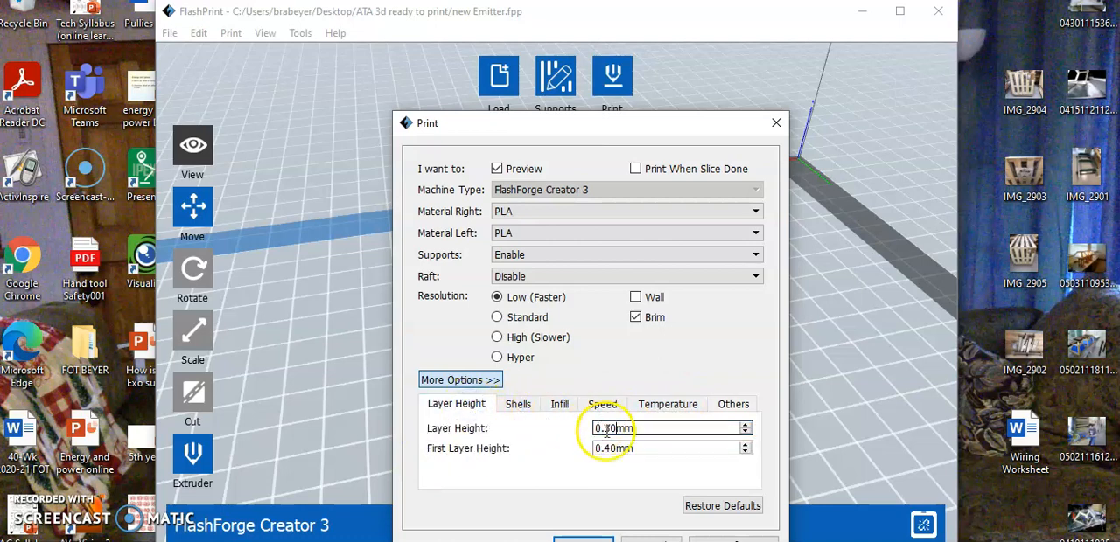
click(517, 406)
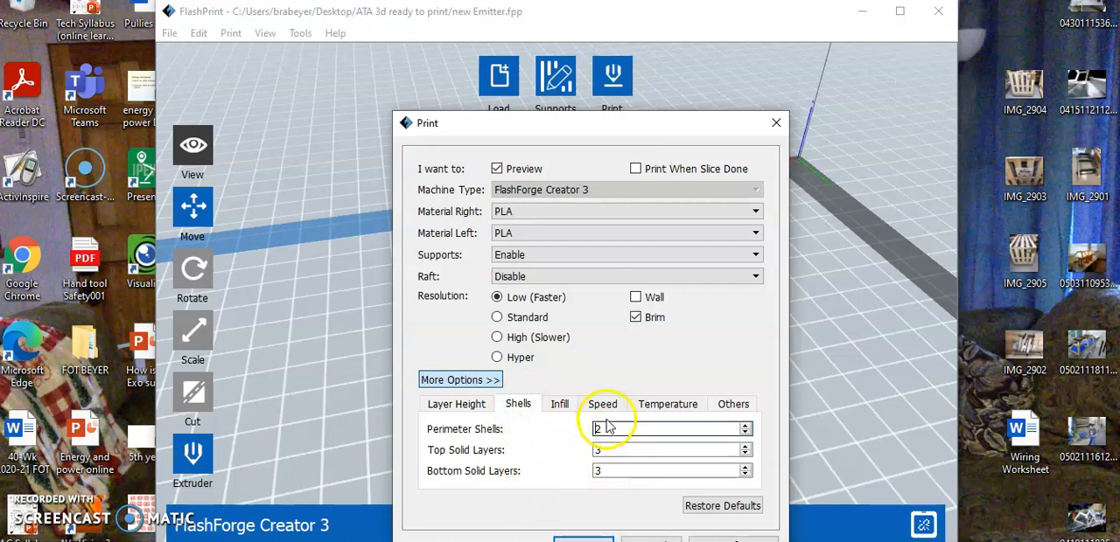
click(560, 407)
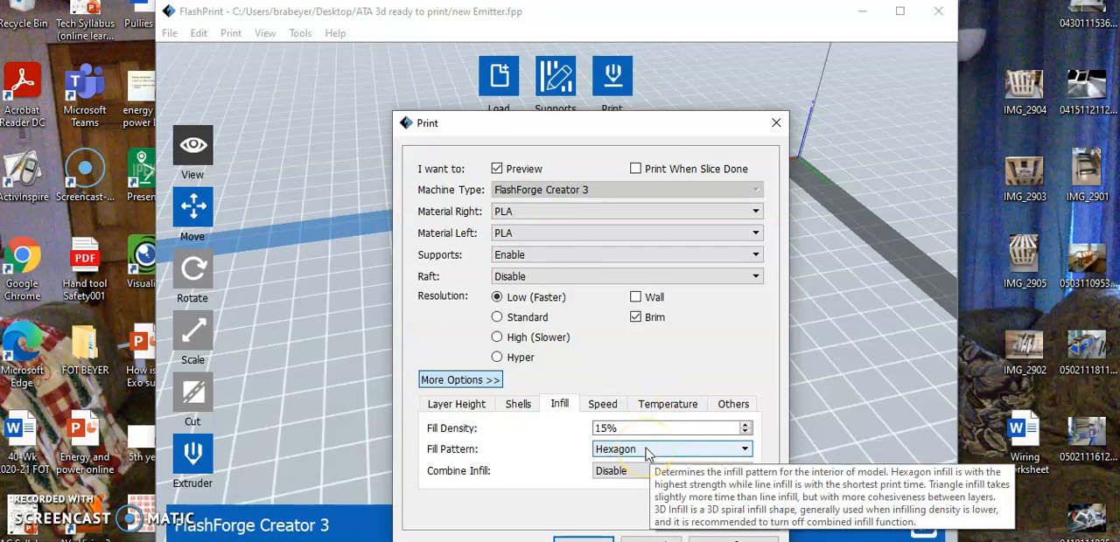
click(602, 404)
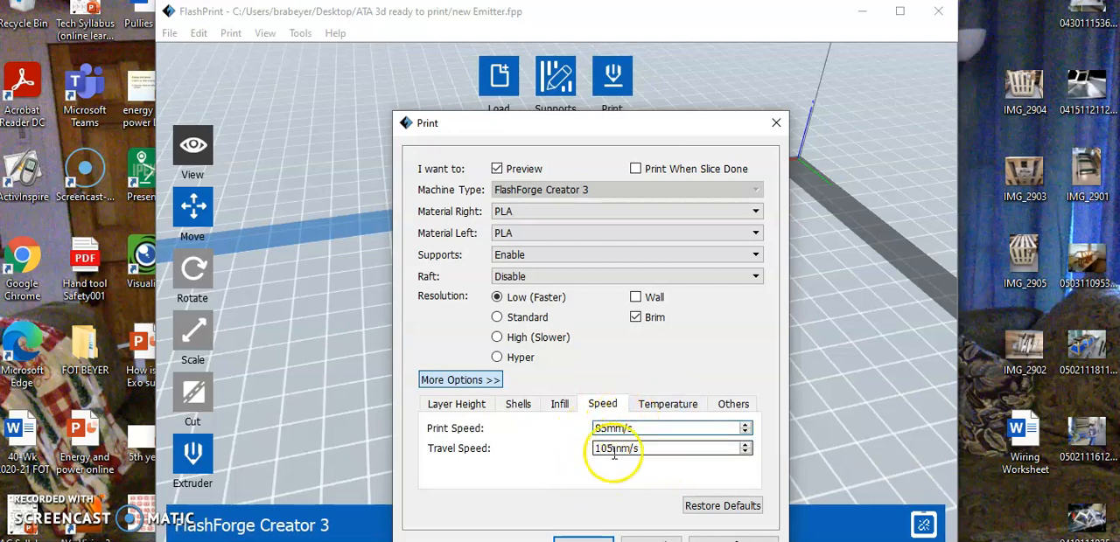
click(669, 402)
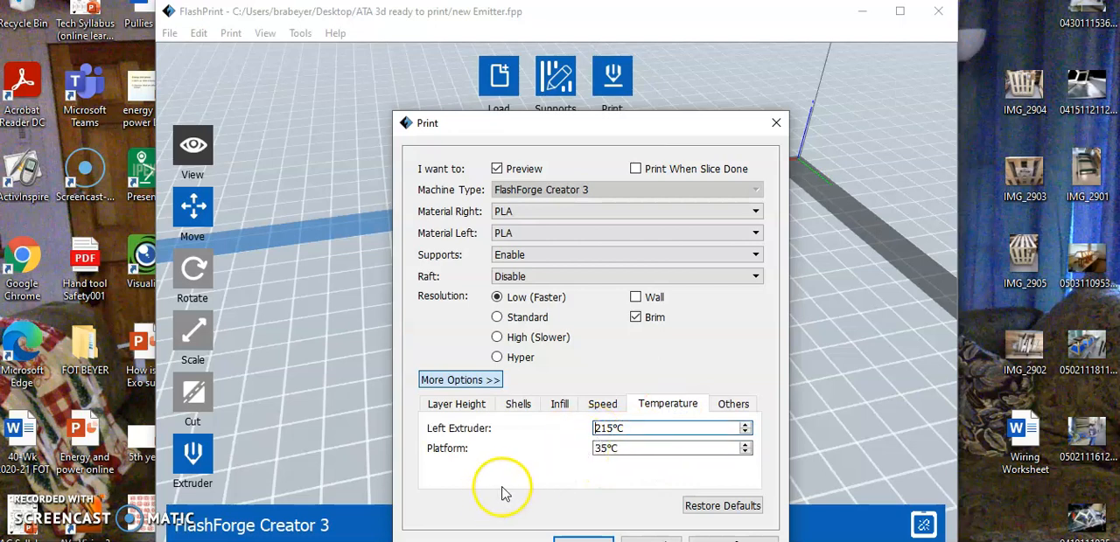
mouse_move(529, 459)
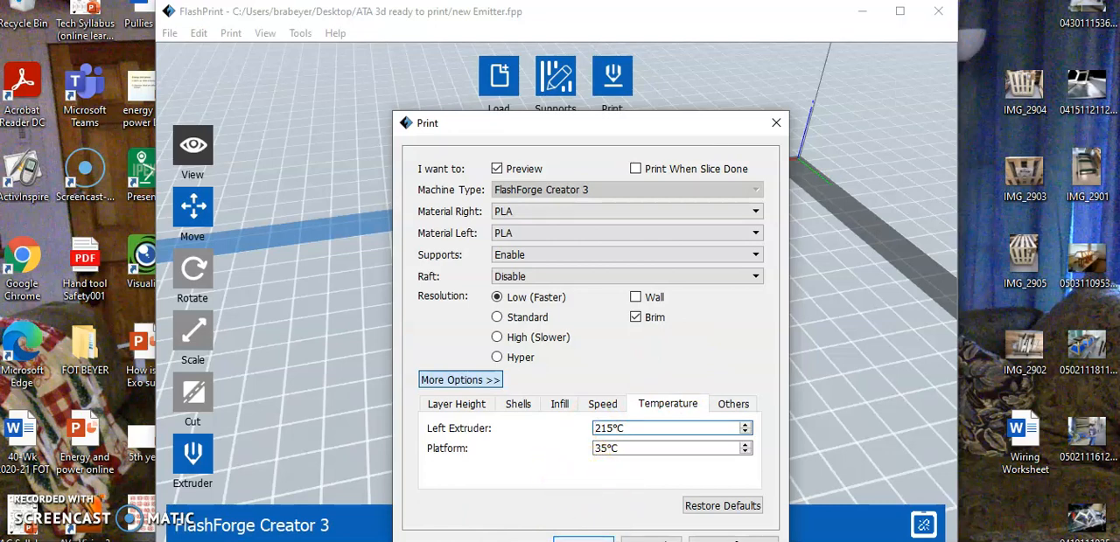
Step: Slice the model and save the .gx file in the USB drive's 3D ready print folder, named Emitter plus the owner's surname
click(584, 537)
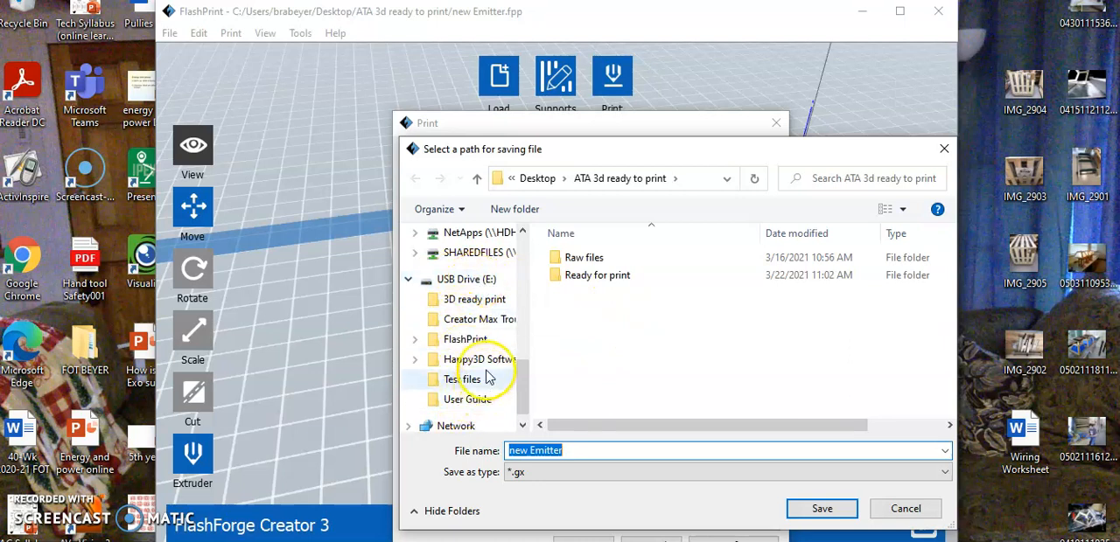
click(475, 301)
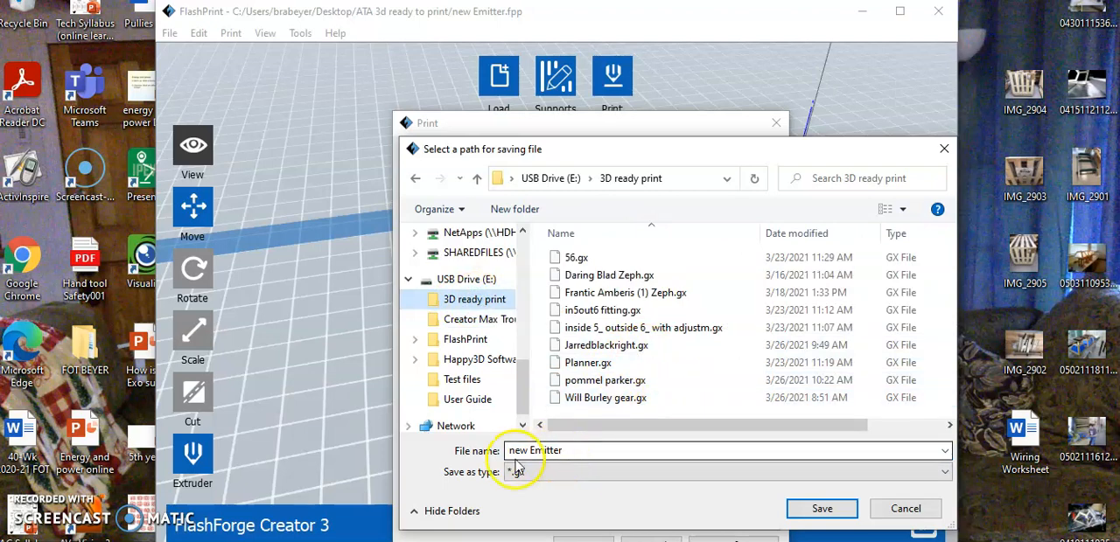
double_click(573, 450)
click(574, 449)
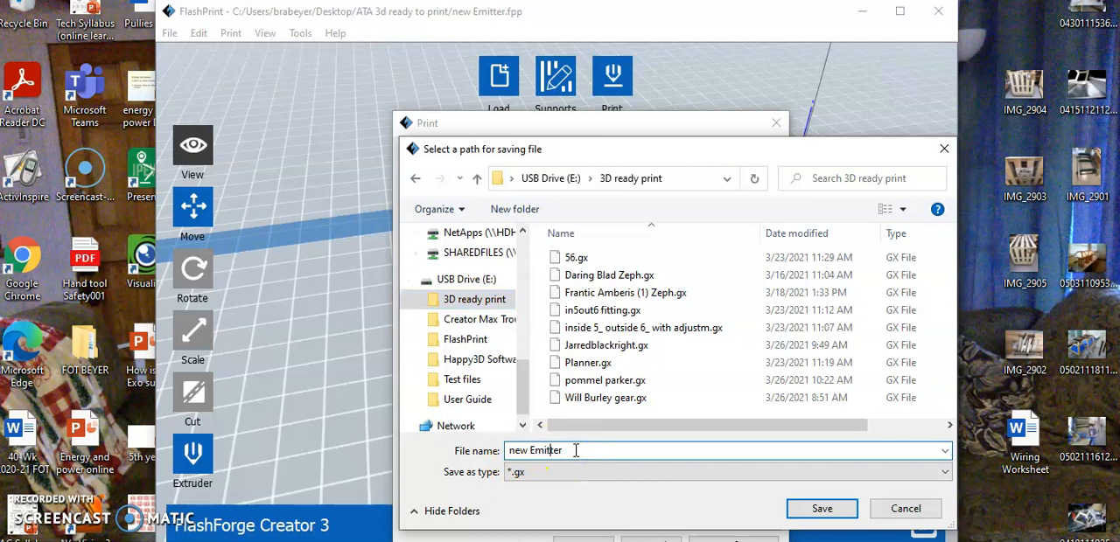
key(BackSpace)
key(BackSpace)
key(BackSpace)
key(BackSpace)
click(822, 509)
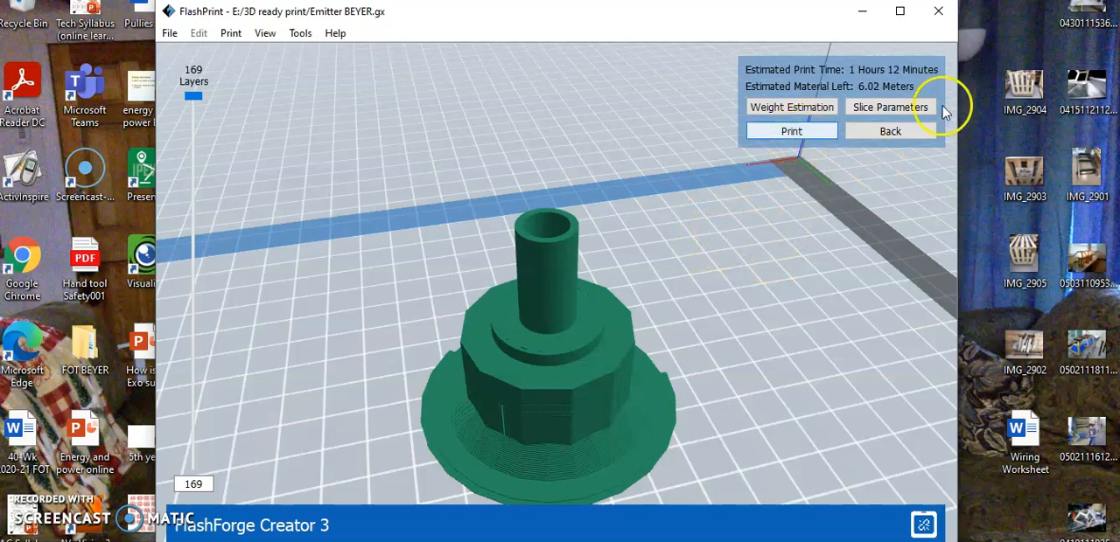
Step: Leave the slice preview and switch the machine type to FlashForge Guider II S Series
click(901, 133)
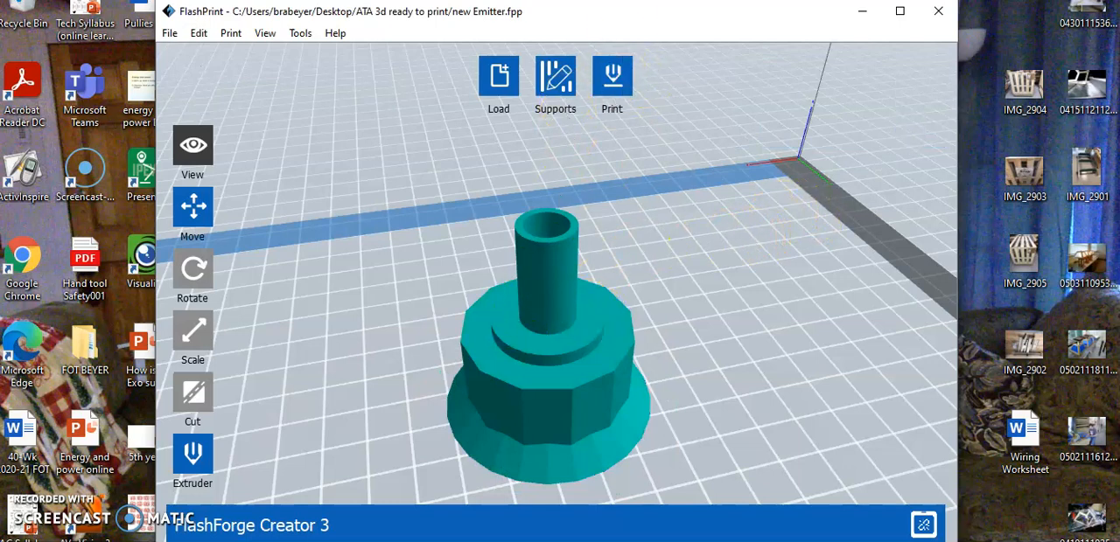
scroll(614, 85, up, 1)
scroll(633, 165, down, 3)
scroll(667, 185, up, 1)
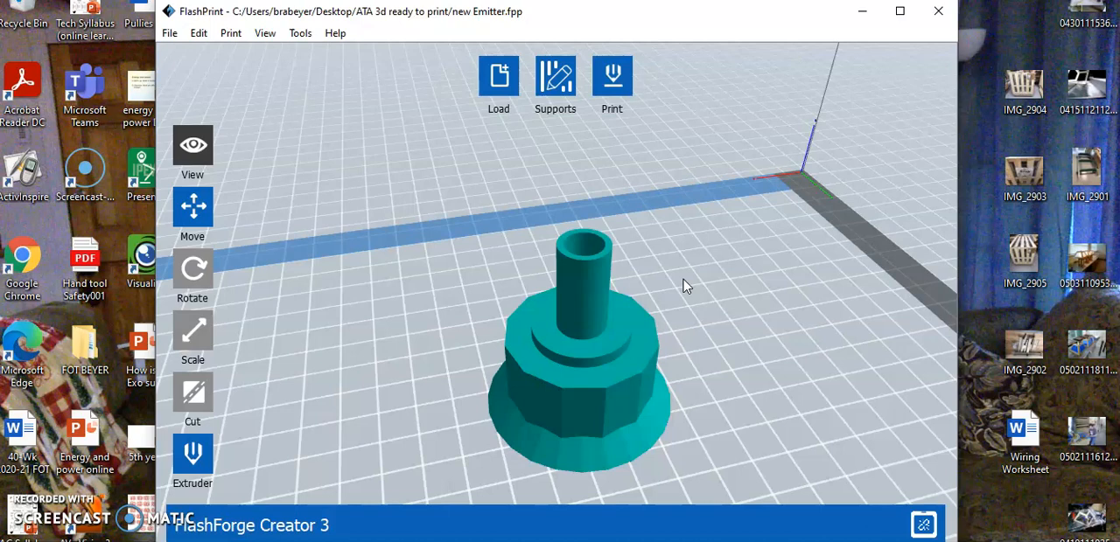
click(231, 35)
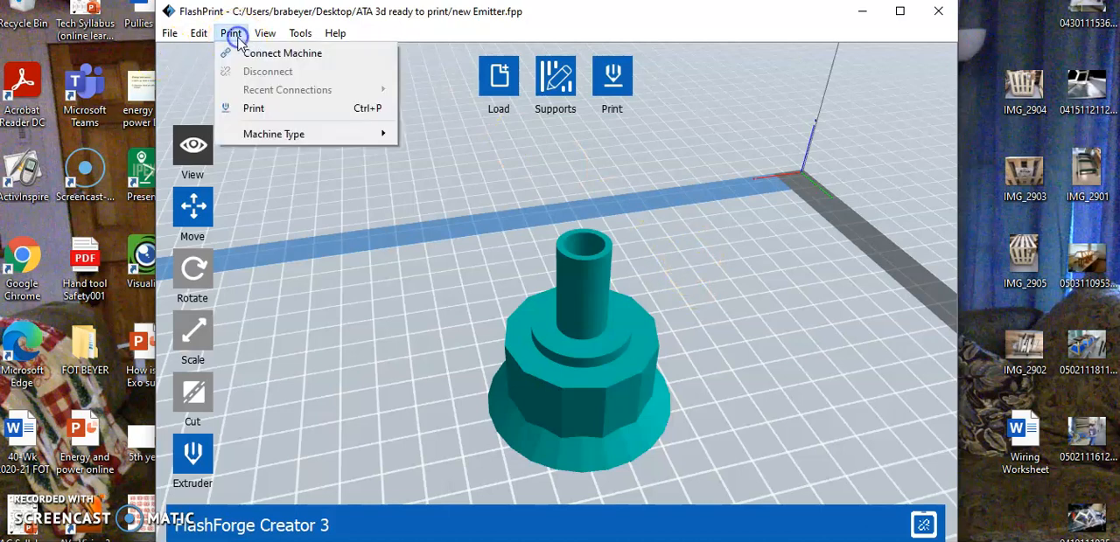
mouse_move(362, 138)
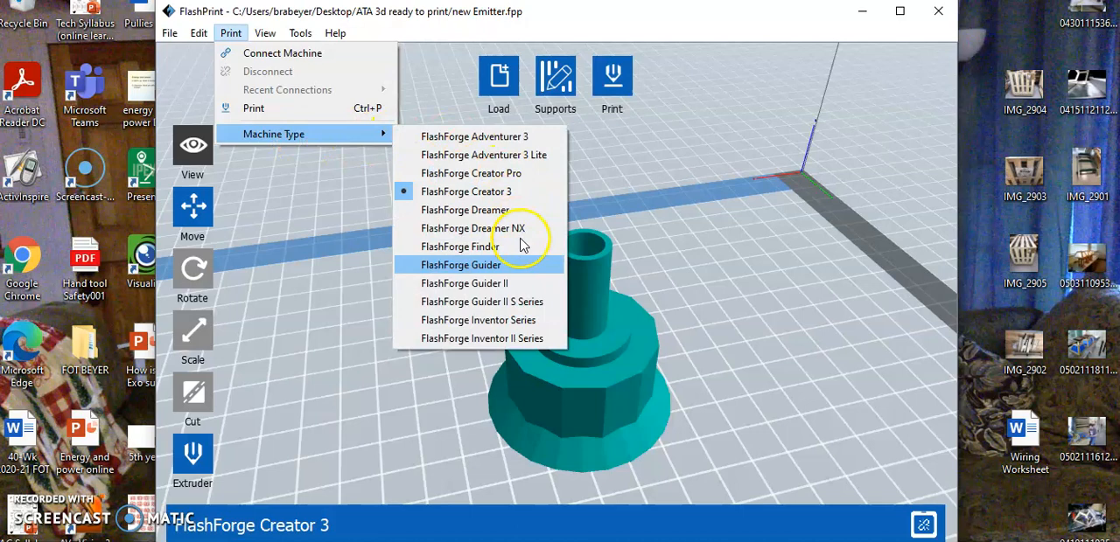
click(495, 307)
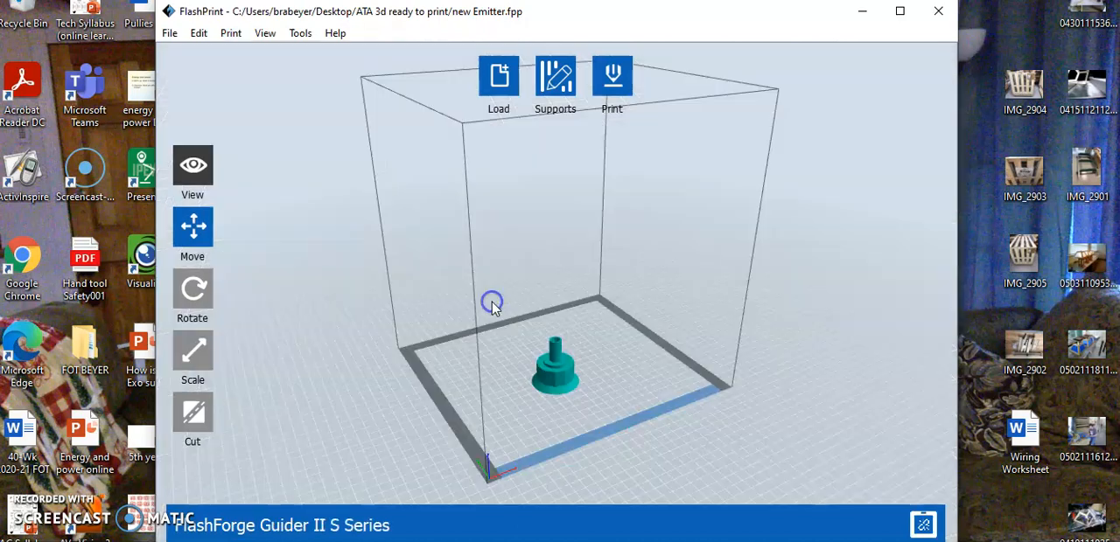